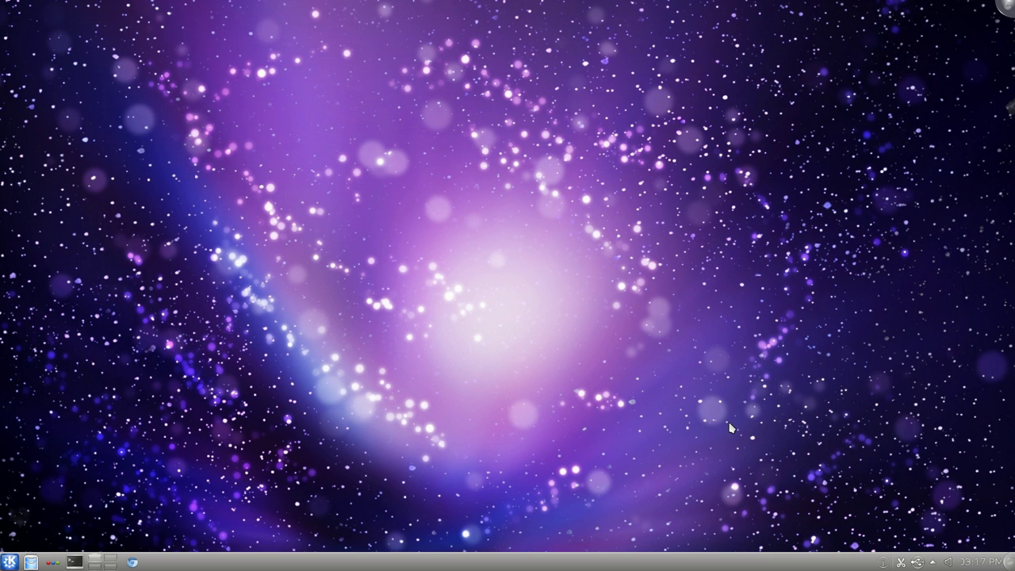
# - Launch Muon Package Manager from KRunner, authenticating with the administrator password
pyautogui.hotkey('alt', 'F2')
pyautogui.write('muon')
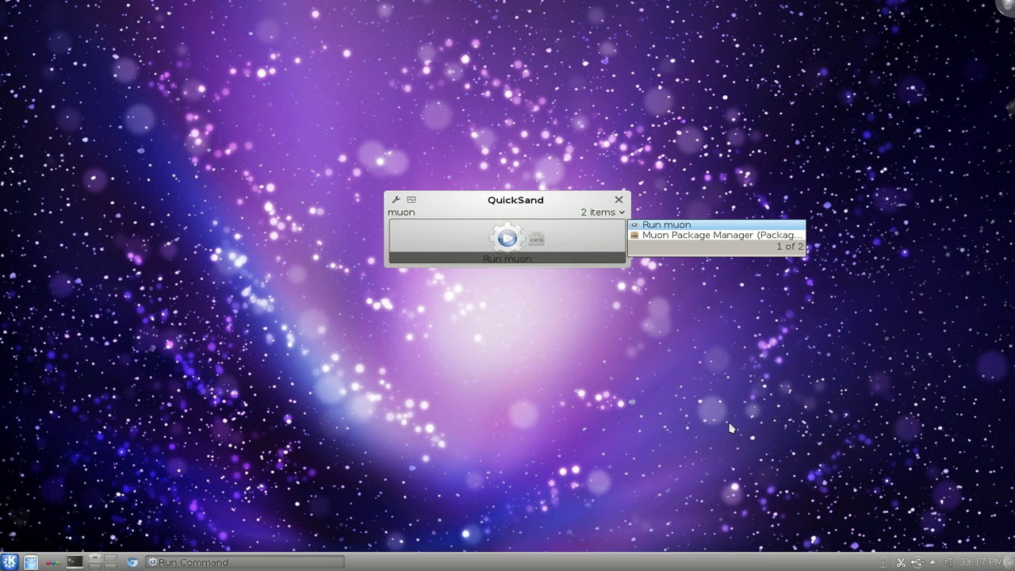
pyautogui.press('Down')
pyautogui.press('Return')
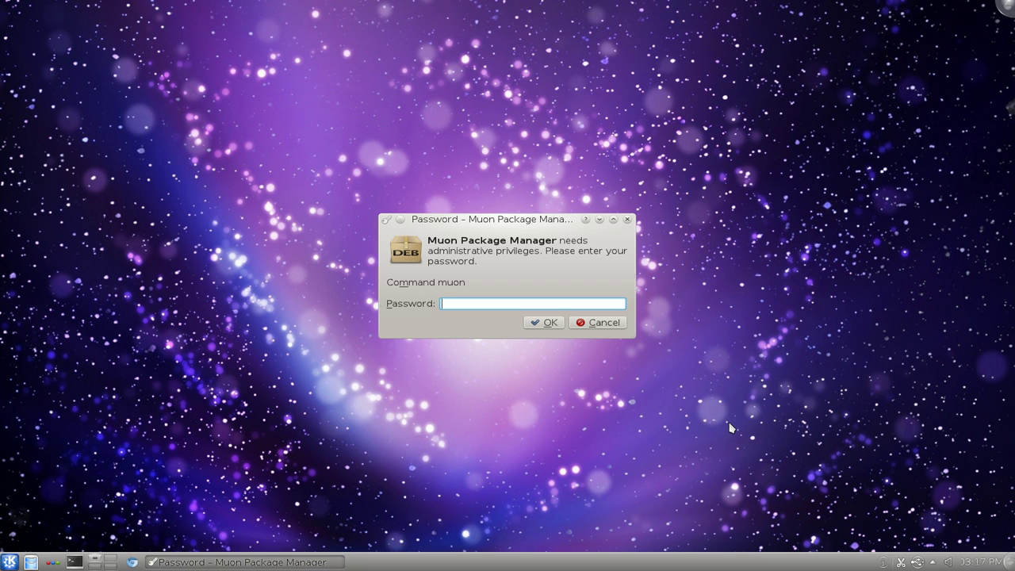
pyautogui.write('*********')
pyautogui.press('Return')
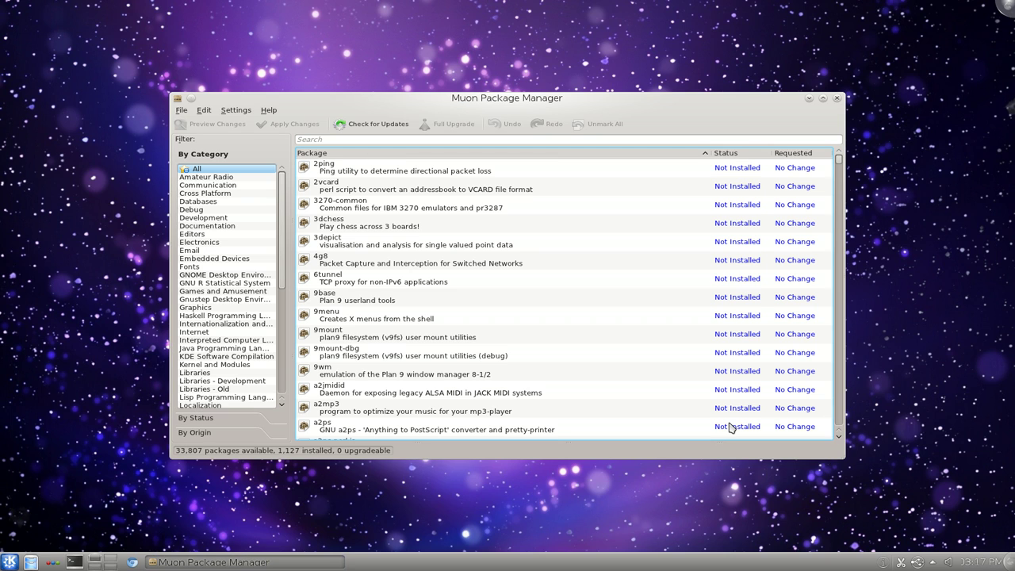
# - Maximize the Muon window and check for updates to refresh the package lists
pyautogui.doubleClick(568, 104)
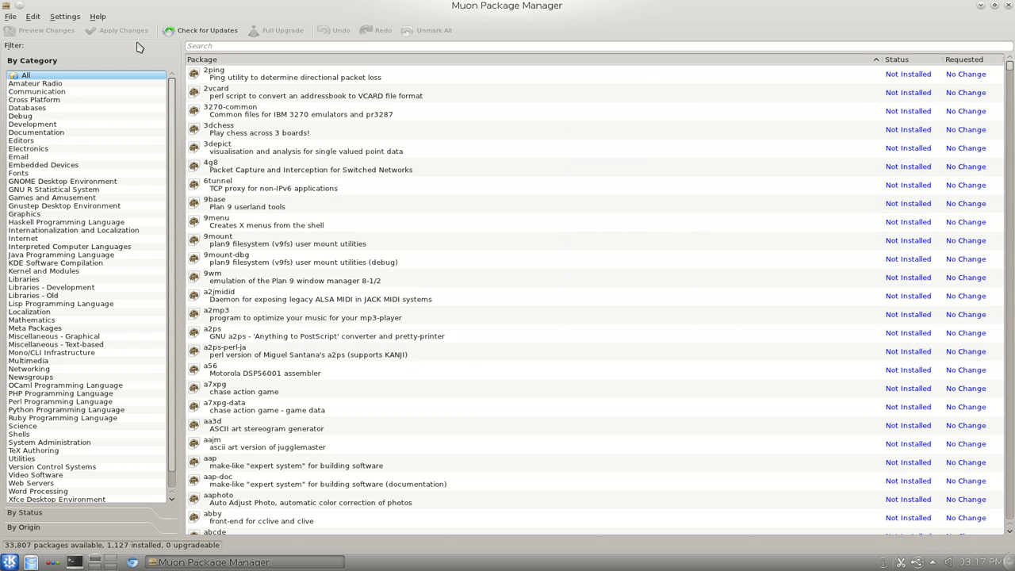
pyautogui.click(207, 34)
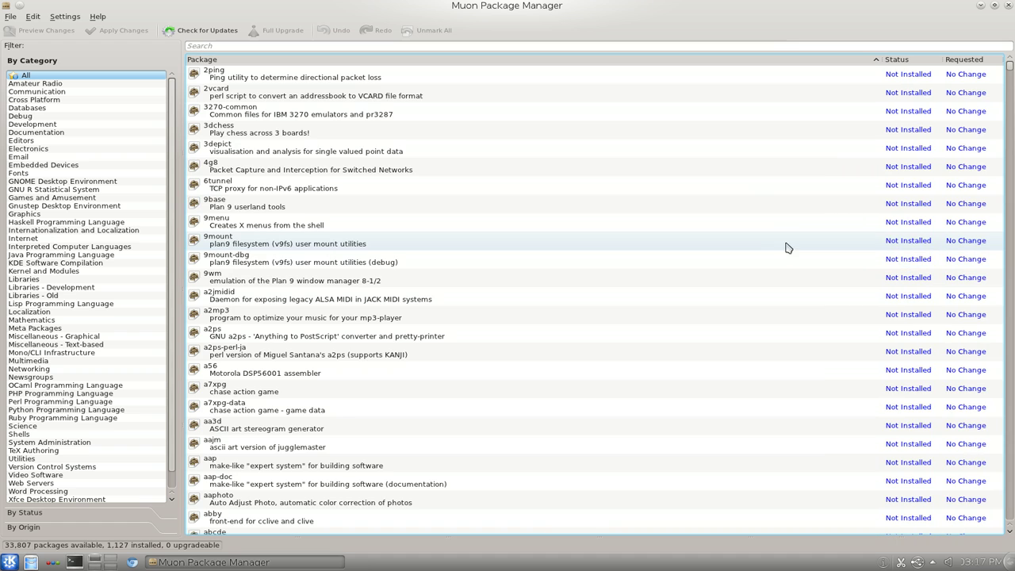
pyautogui.click(12, 17)
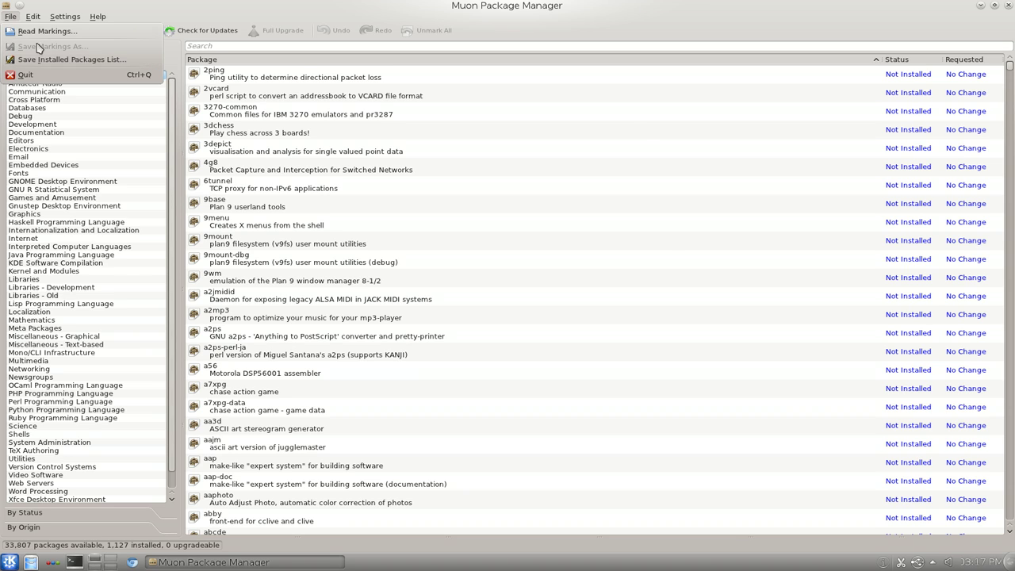
pyautogui.moveTo(33, 17)
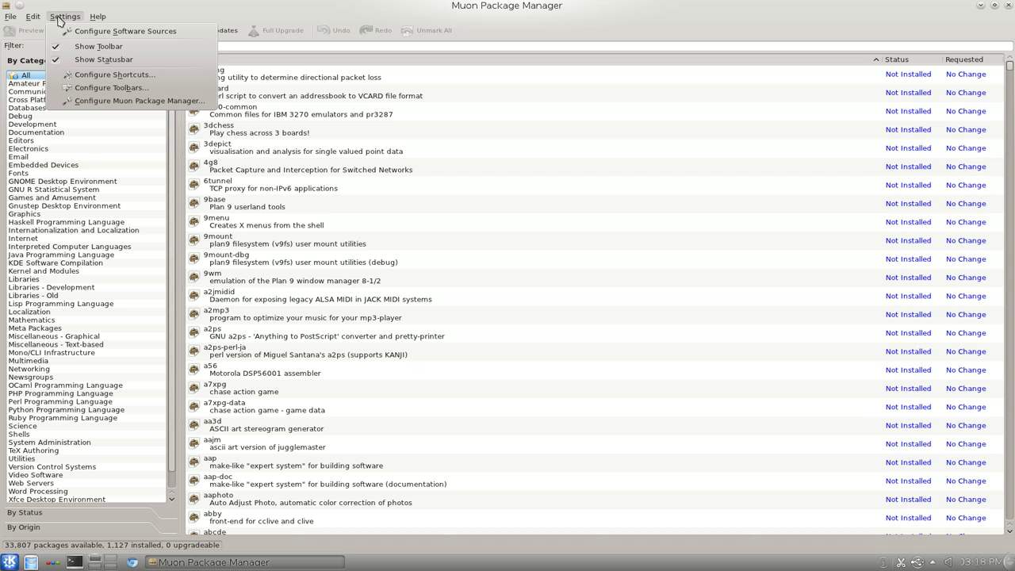
pyautogui.click(83, 100)
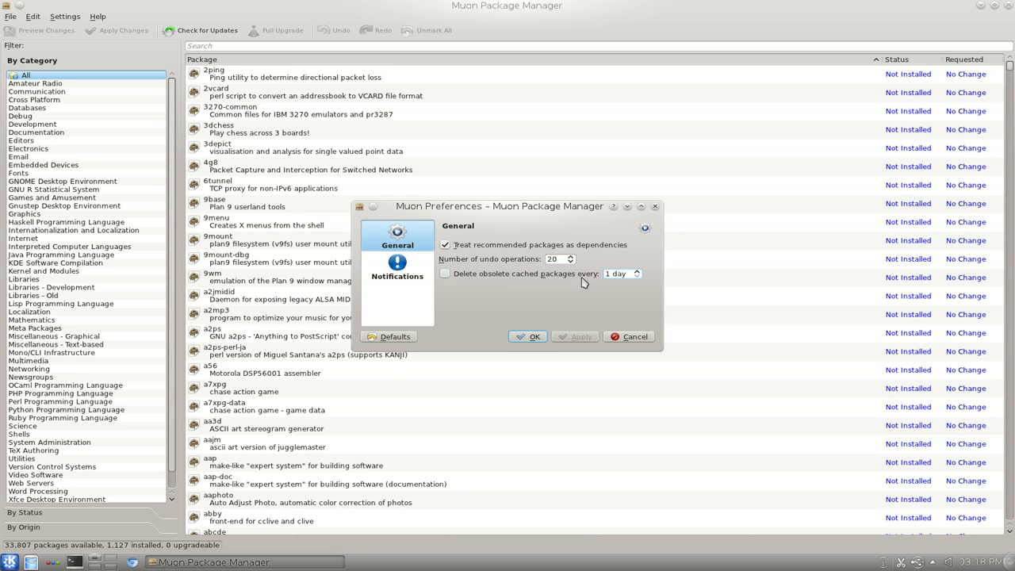
pyautogui.click(417, 270)
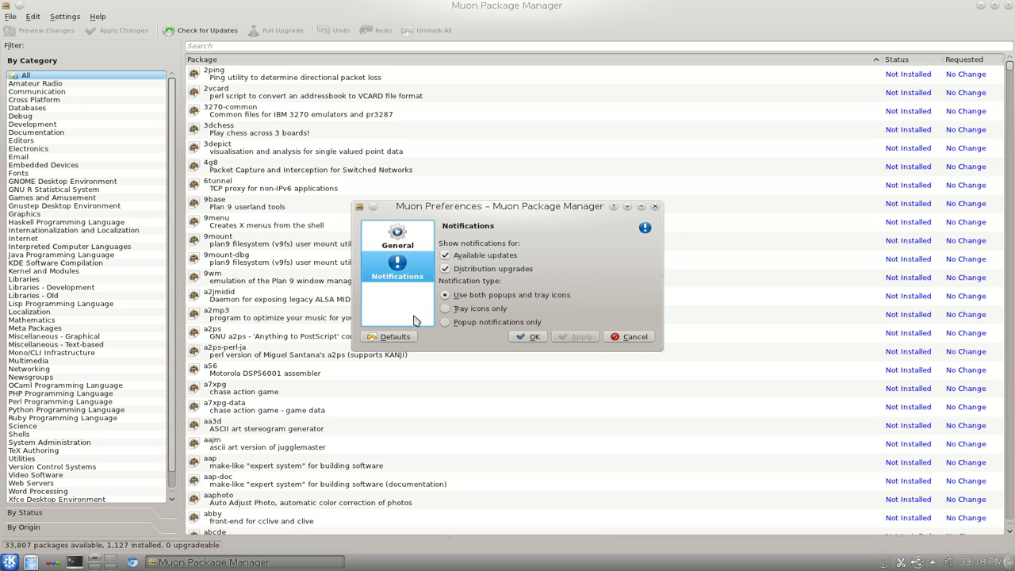
pyautogui.click(634, 339)
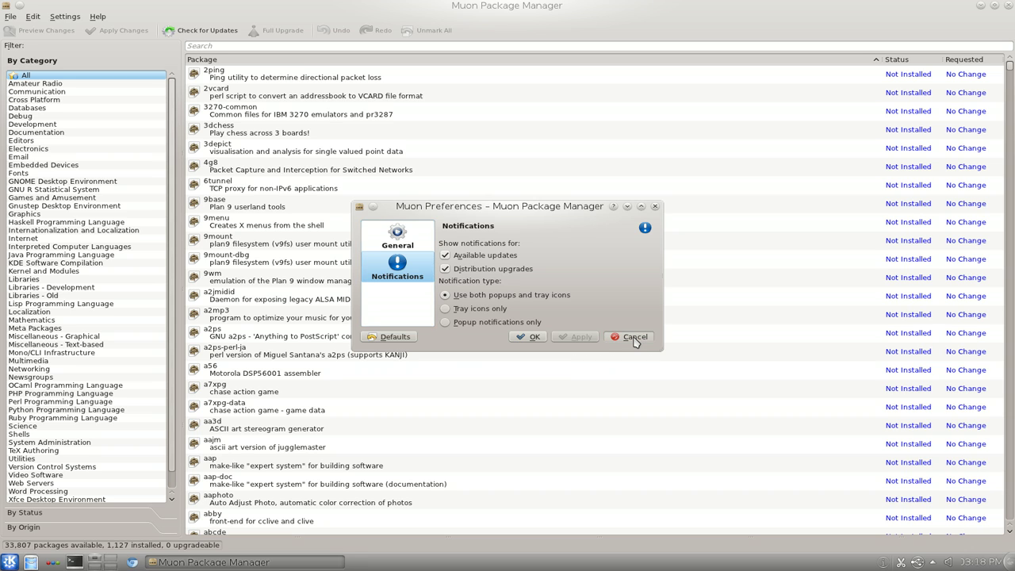
pyautogui.click(57, 19)
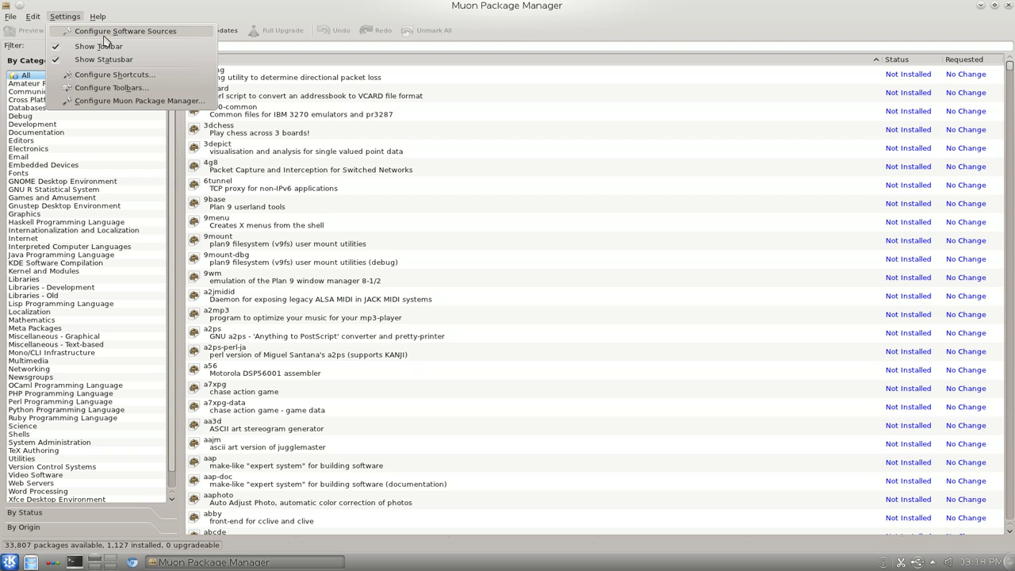
# - Review other download mirrors in Software Sources, keeping the United States server
pyautogui.click(128, 35)
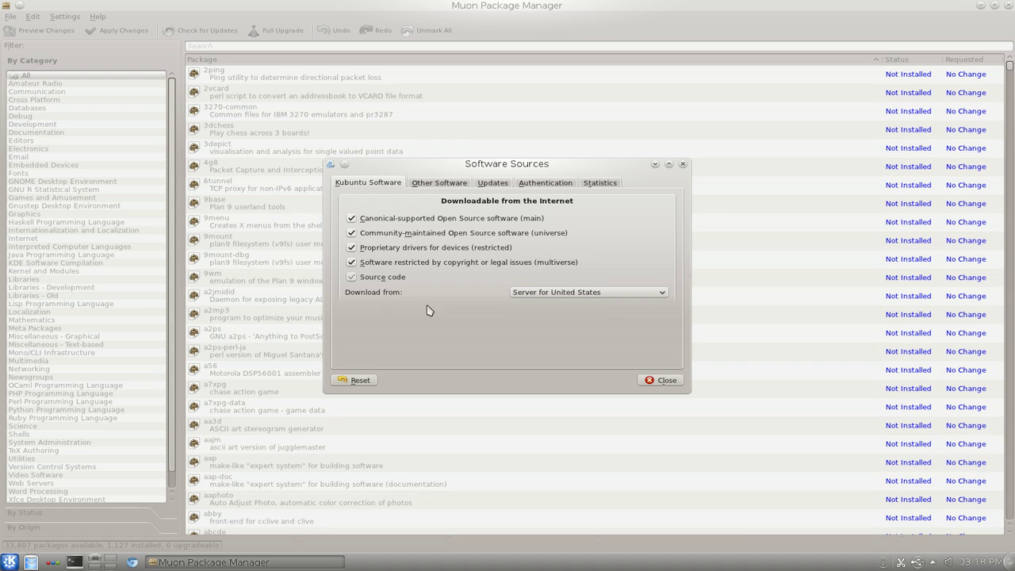
pyautogui.click(563, 293)
pyautogui.click(546, 320)
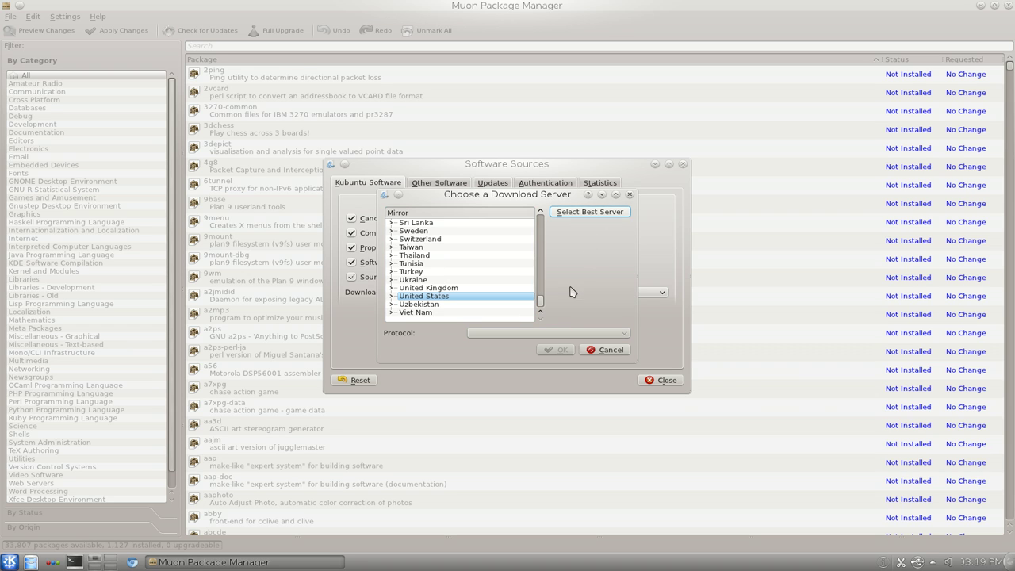
pyautogui.click(592, 351)
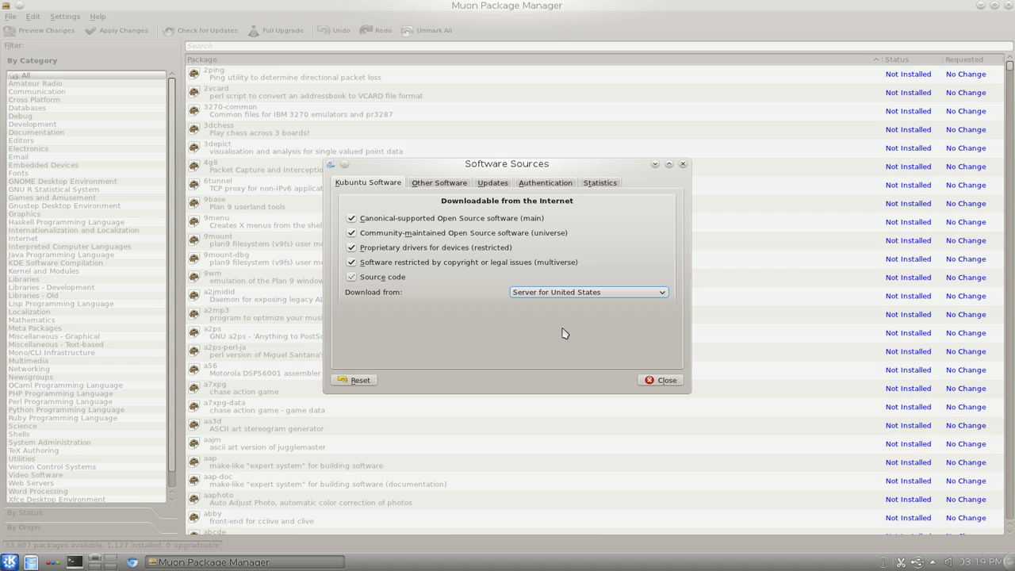
pyautogui.click(436, 184)
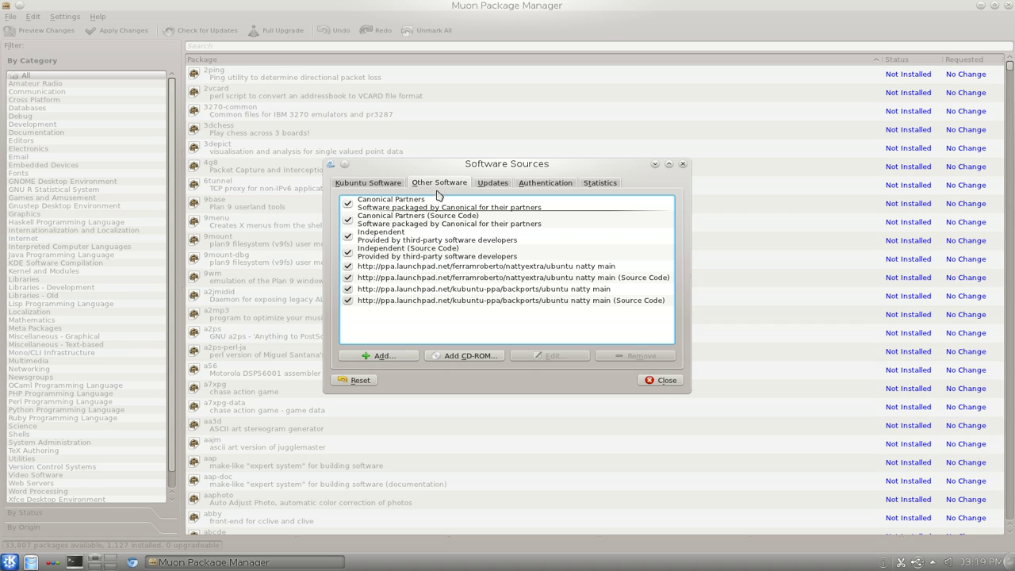
# - Start adding an APT repository, cancel it, and view the Updates settings
pyautogui.click(377, 357)
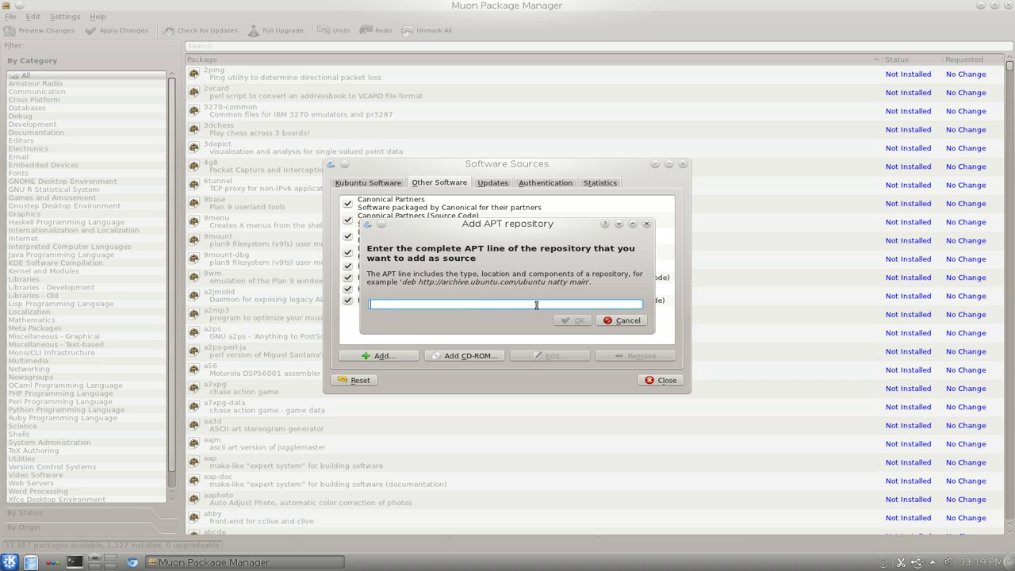
pyautogui.click(621, 321)
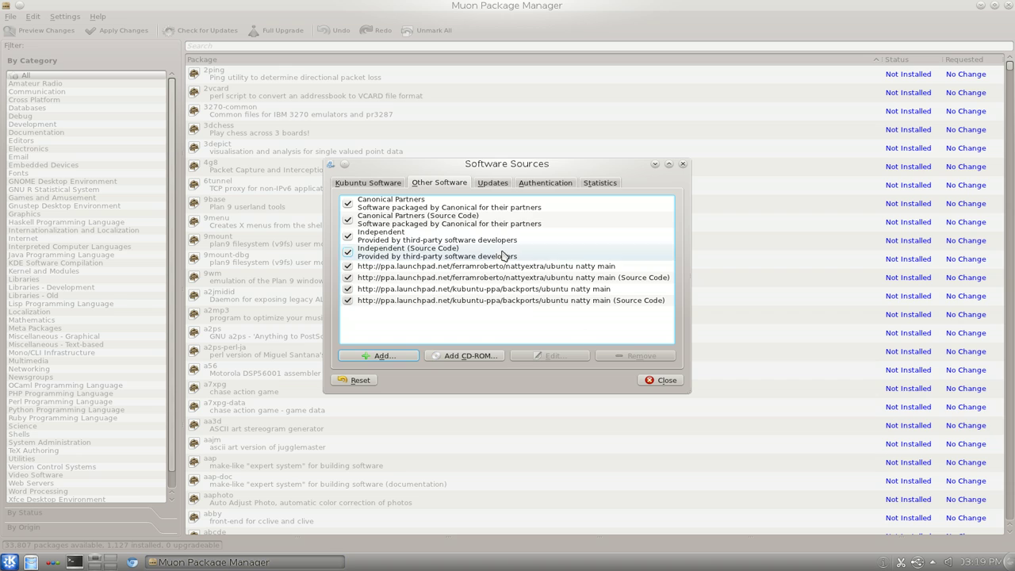
pyautogui.click(495, 183)
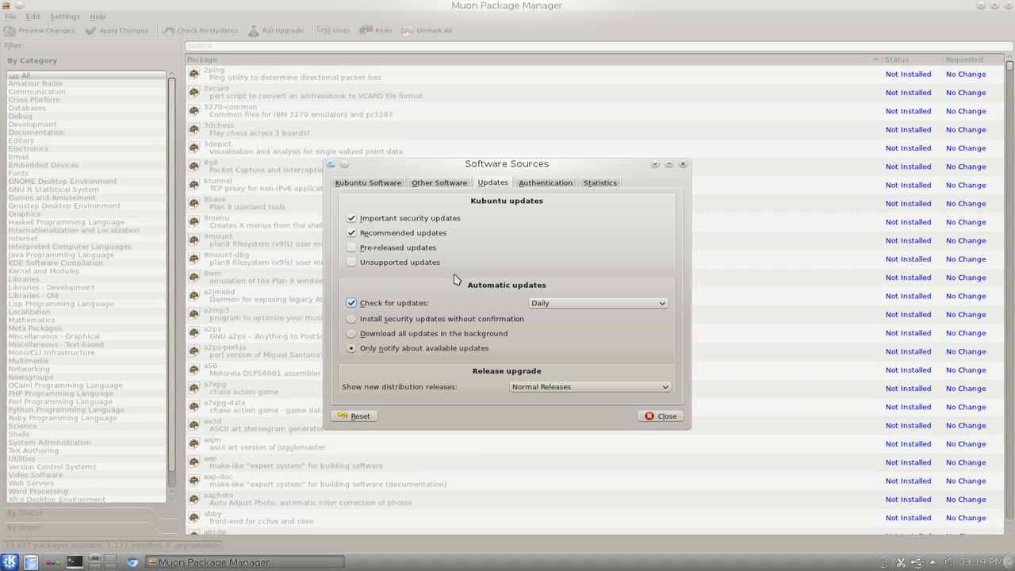
# - Keep update checks Daily, review the Authentication and Statistics tabs, and close Software Sources
pyautogui.click(562, 303)
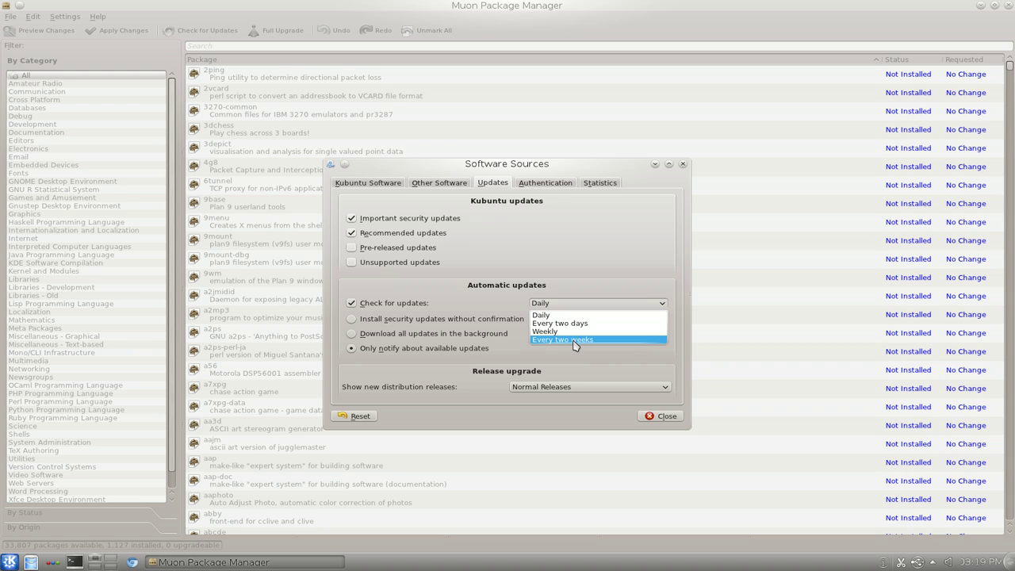
pyautogui.click(510, 296)
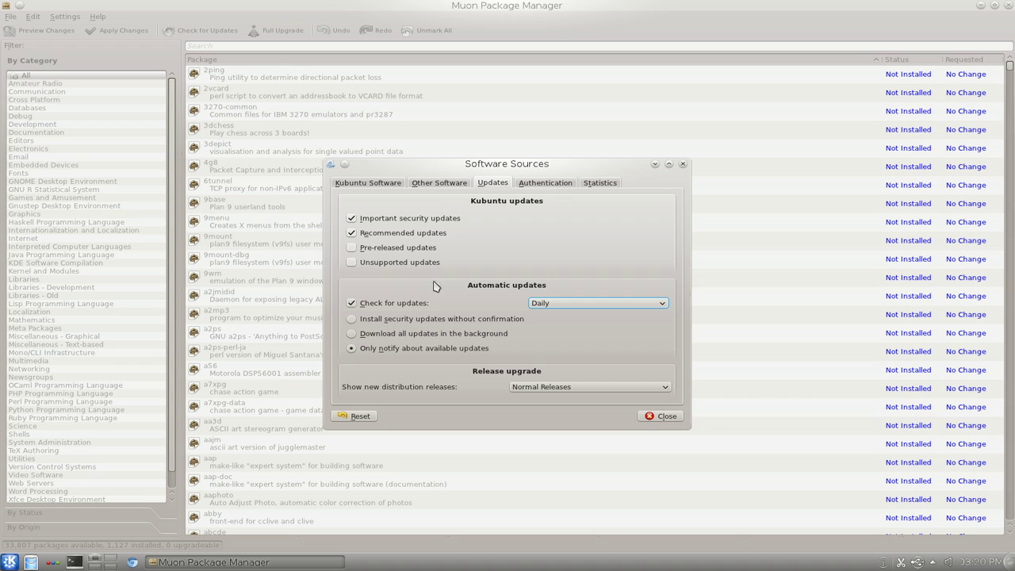
pyautogui.click(536, 184)
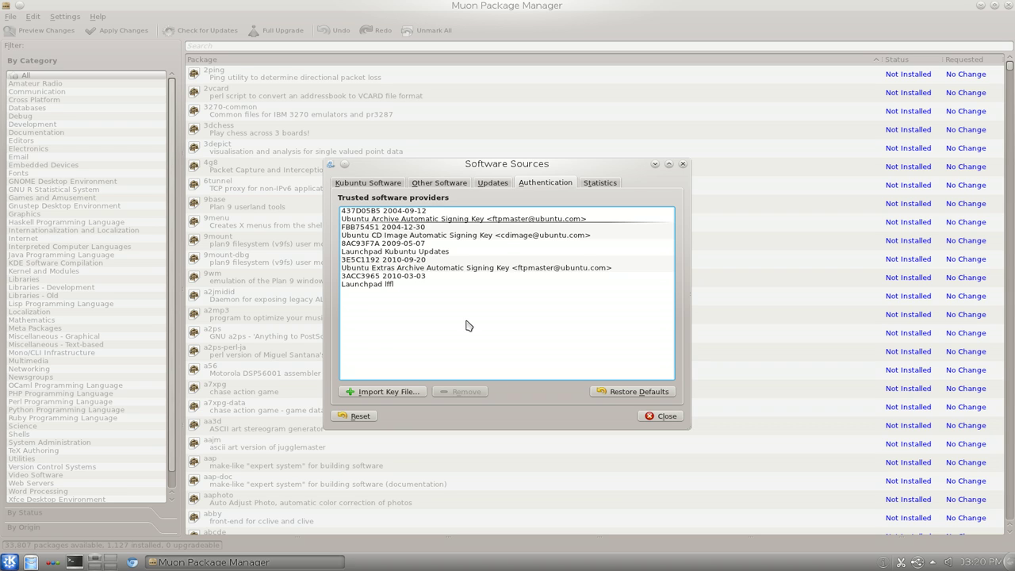
pyautogui.click(595, 185)
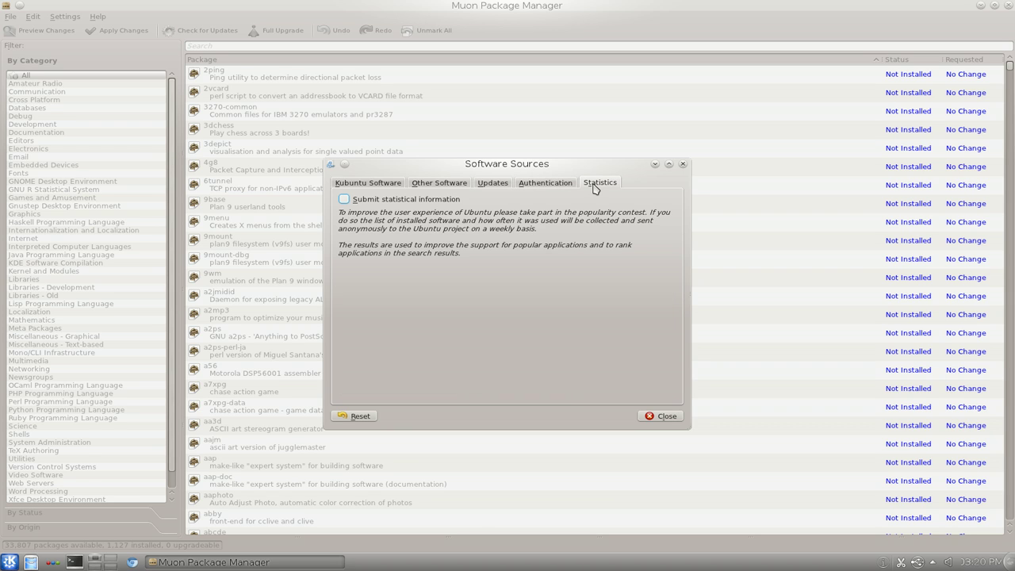
pyautogui.click(663, 420)
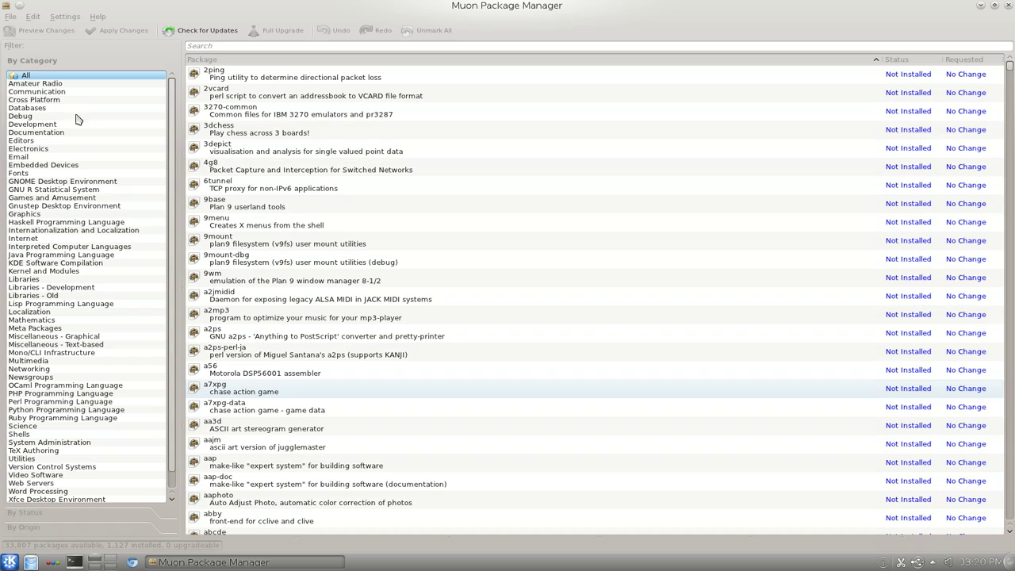
# - Filter the package list to the Xfce Desktop Environment category
pyautogui.click(67, 19)
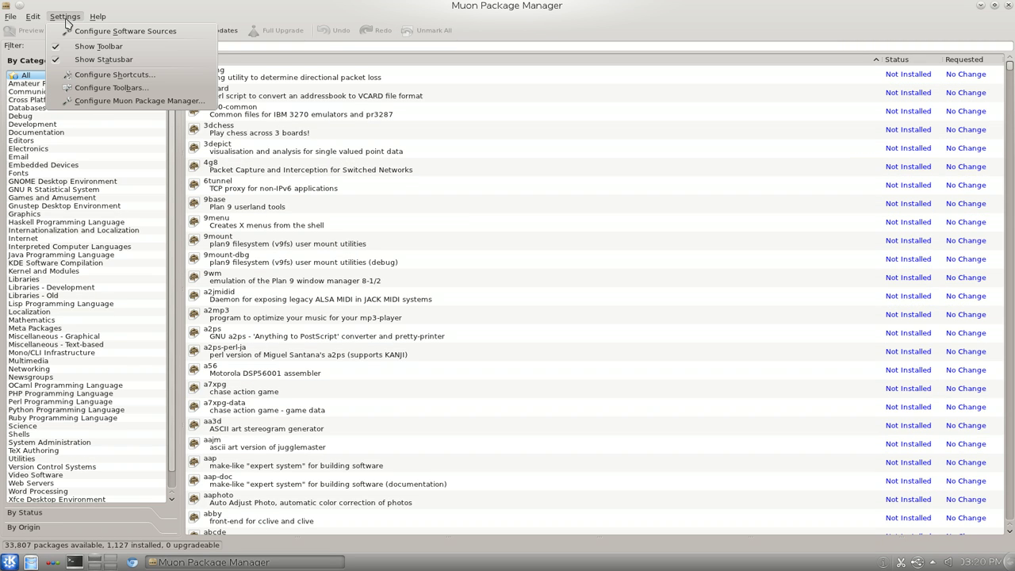
pyautogui.click(147, 9)
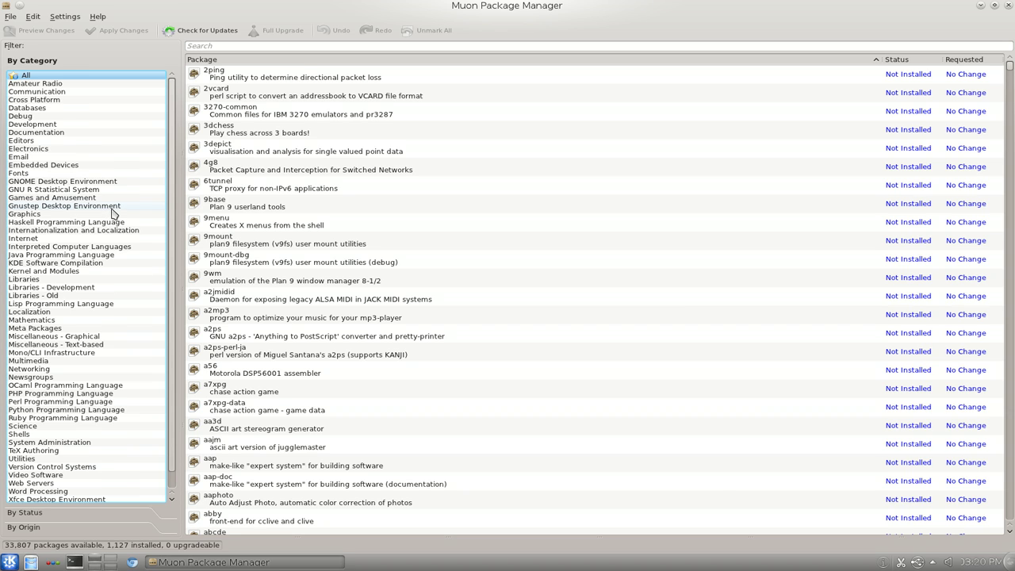
pyautogui.scroll(-1, 113, 213)
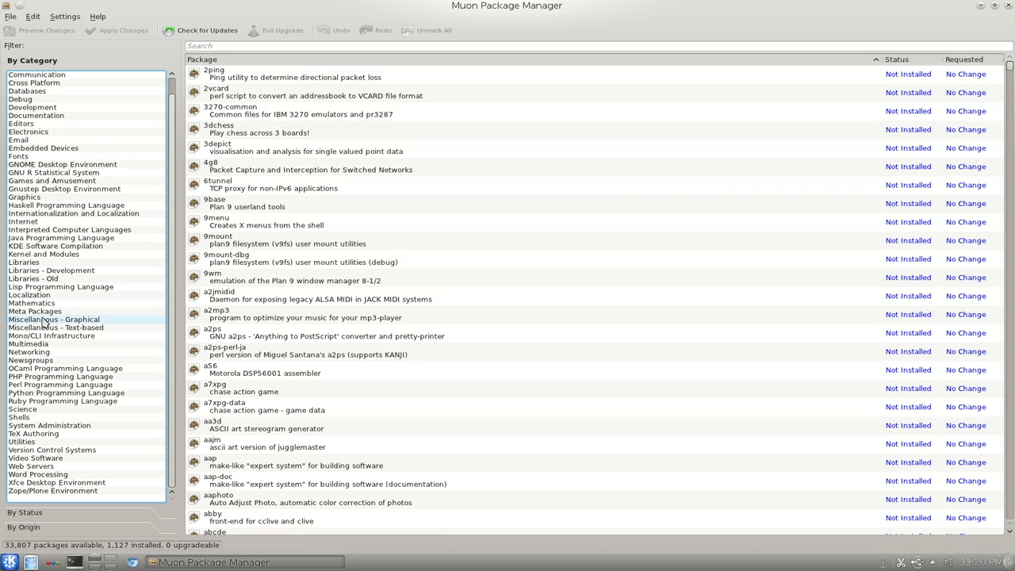
pyautogui.click(46, 481)
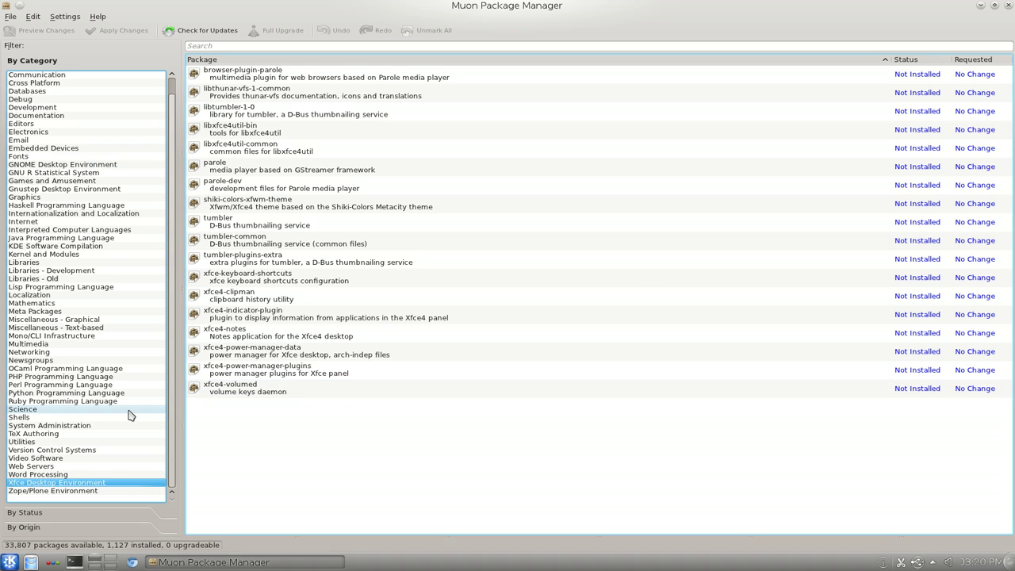
# - Reset the category filter to All and expand the By Status filters
pyautogui.scroll(1, 40, 238)
pyautogui.click(35, 77)
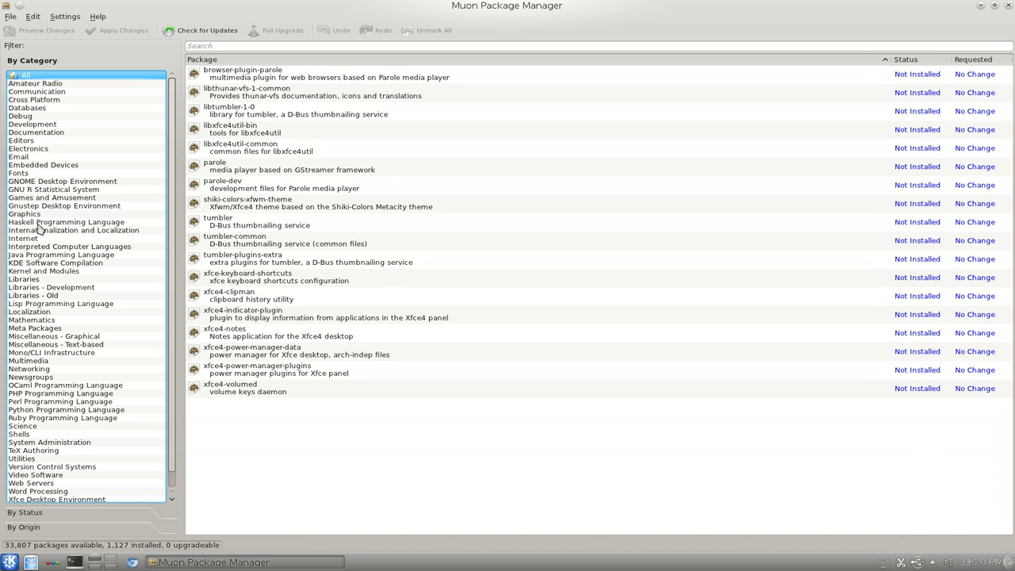
pyautogui.click(21, 516)
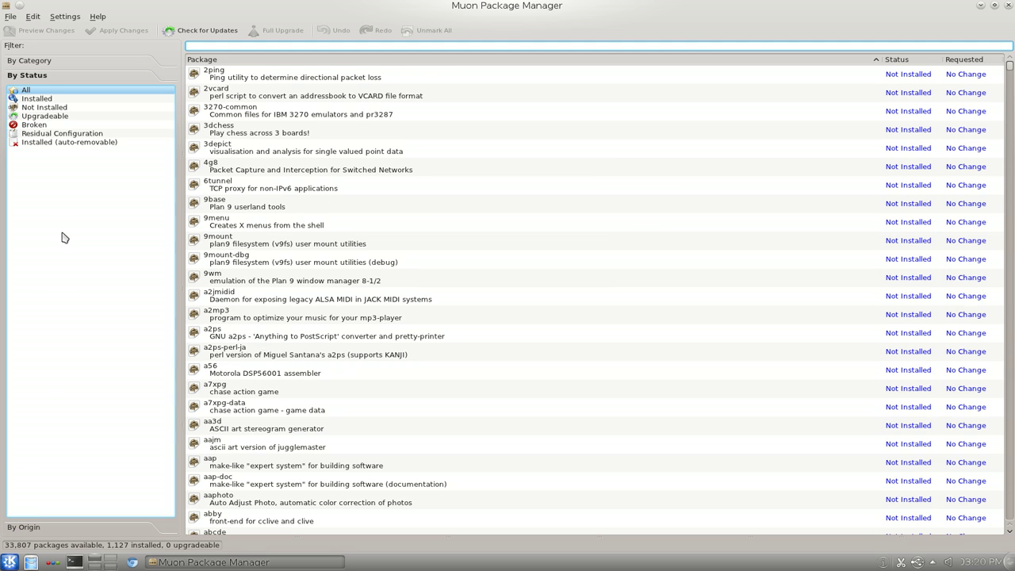
# - Browse the Installed, Not Installed, Broken and Residual Configuration status filters, then reset to All
pyautogui.click(36, 97)
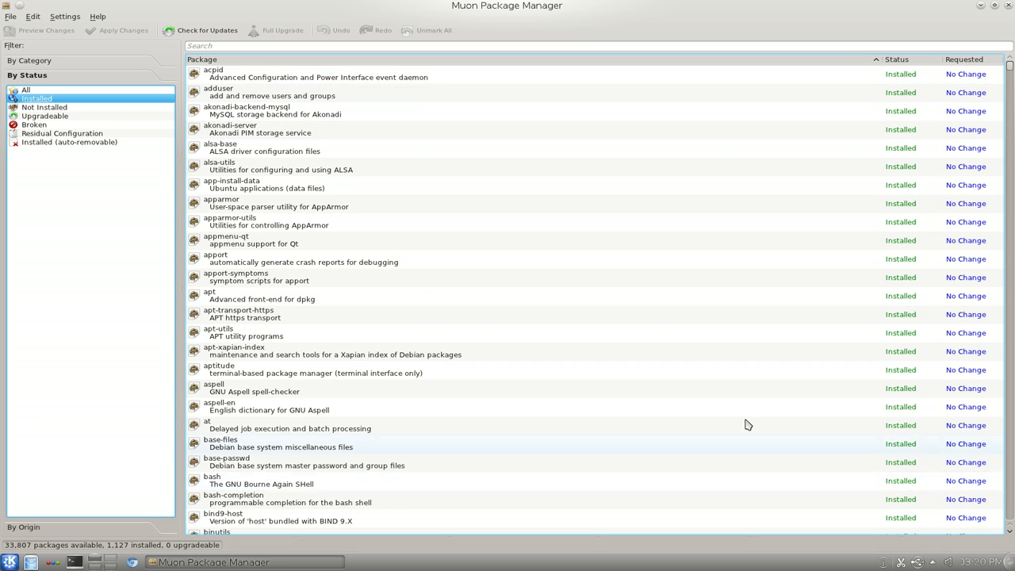
pyautogui.click(49, 107)
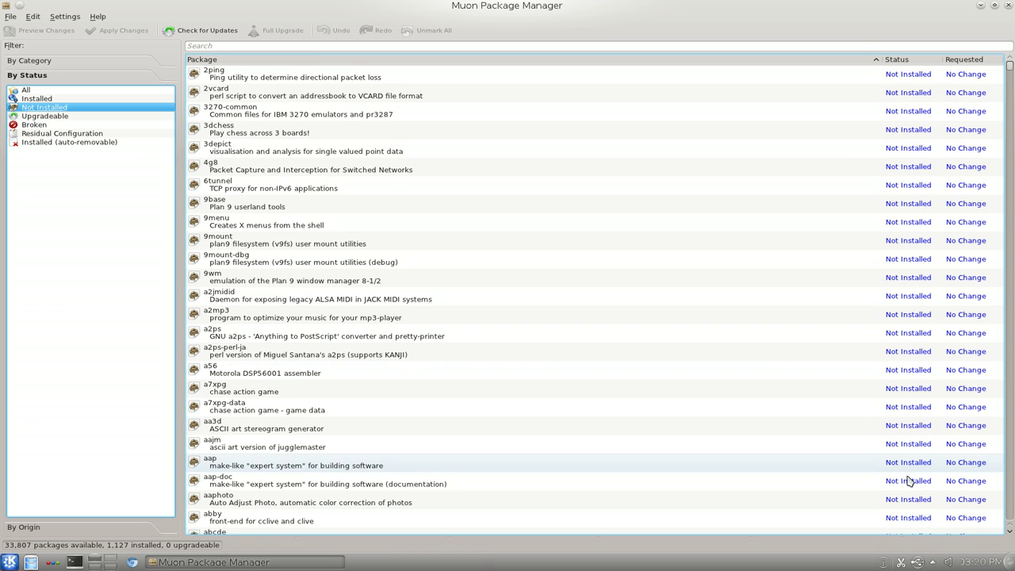
pyautogui.click(23, 125)
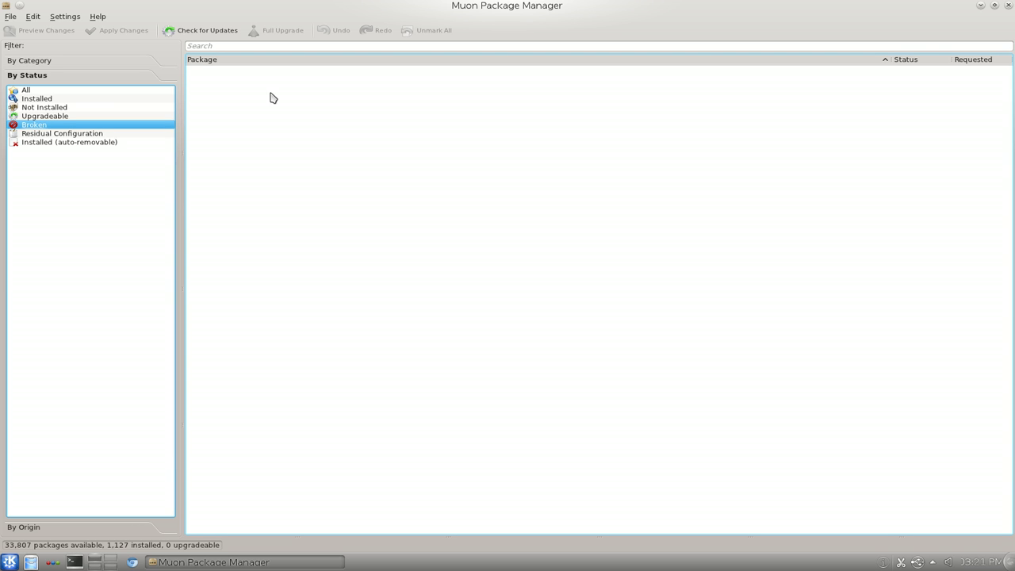
pyautogui.click(345, 255)
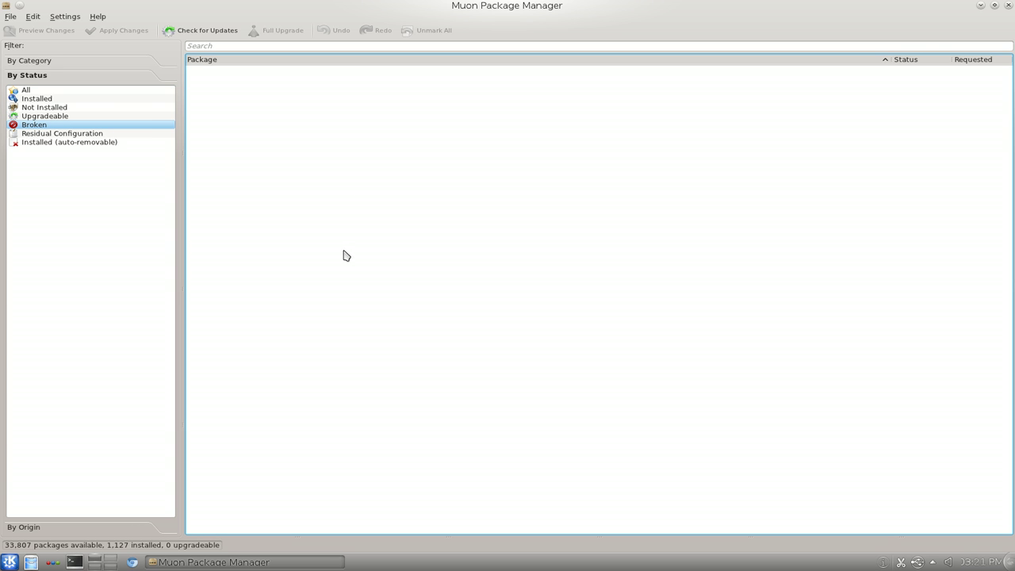
pyautogui.click(59, 133)
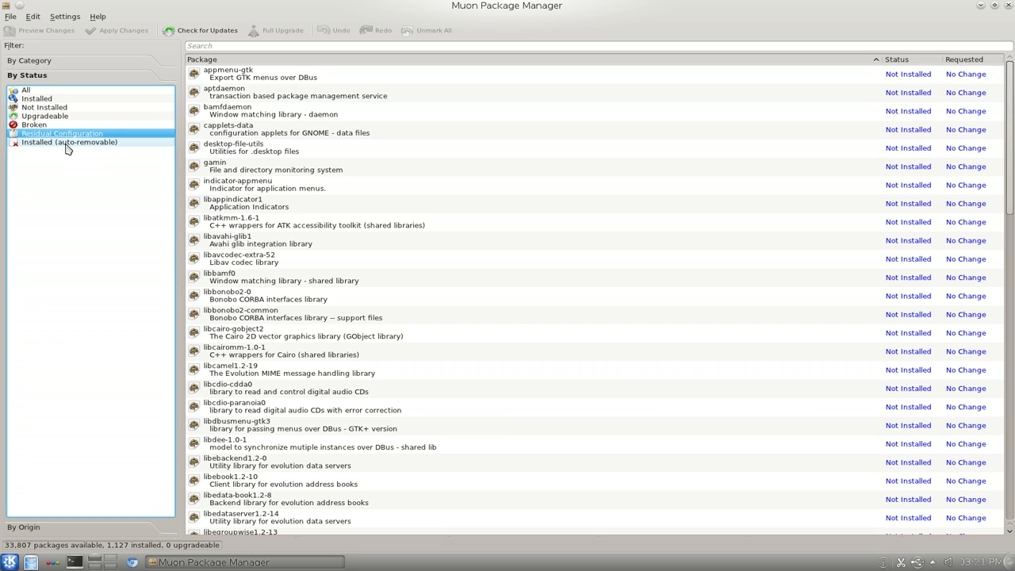
pyautogui.click(26, 90)
pyautogui.click(51, 523)
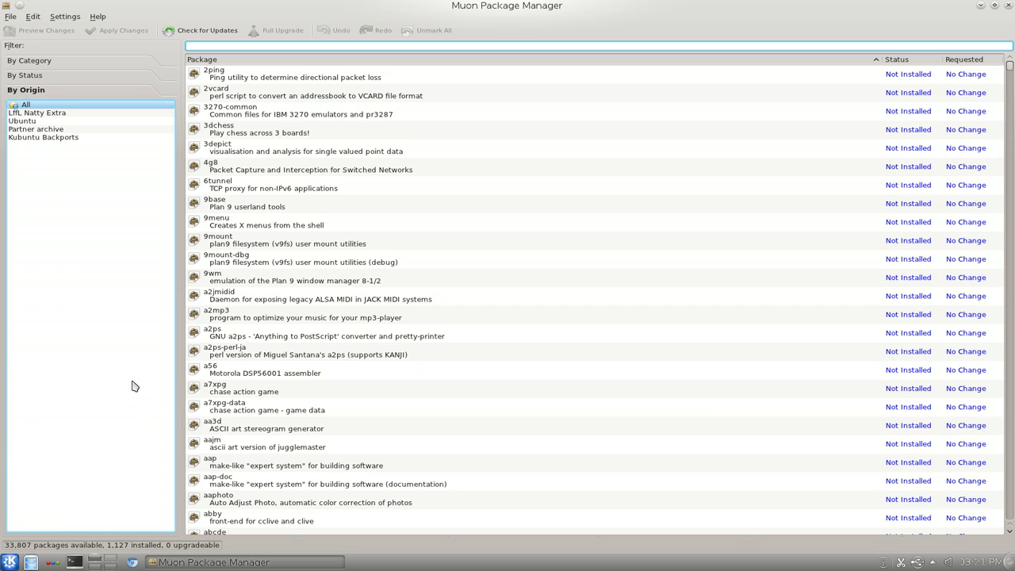
# - List only Kubuntu Backports packages, then reset the origin filter to All
pyautogui.click(53, 139)
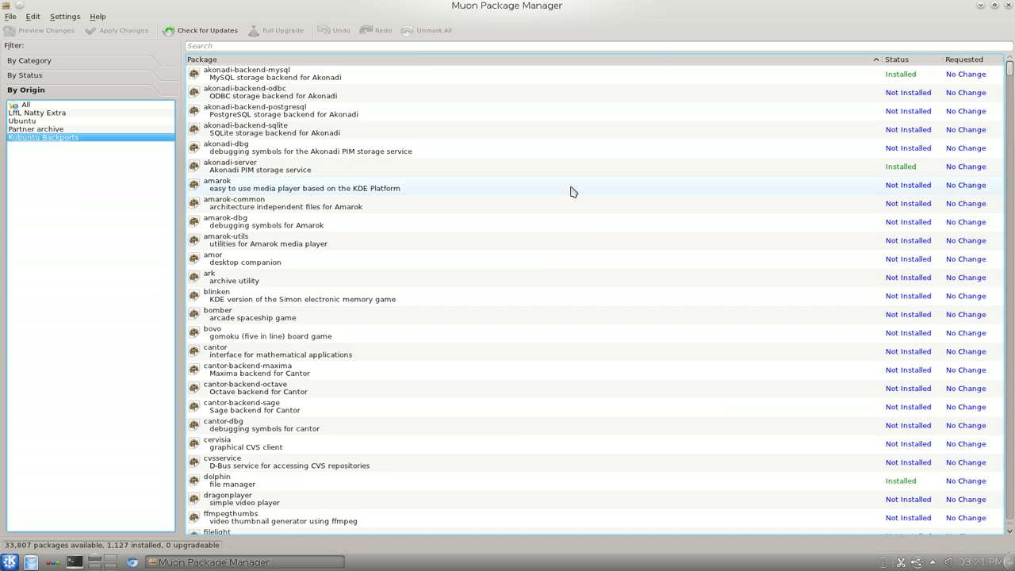
pyautogui.scroll(-7, 572, 191)
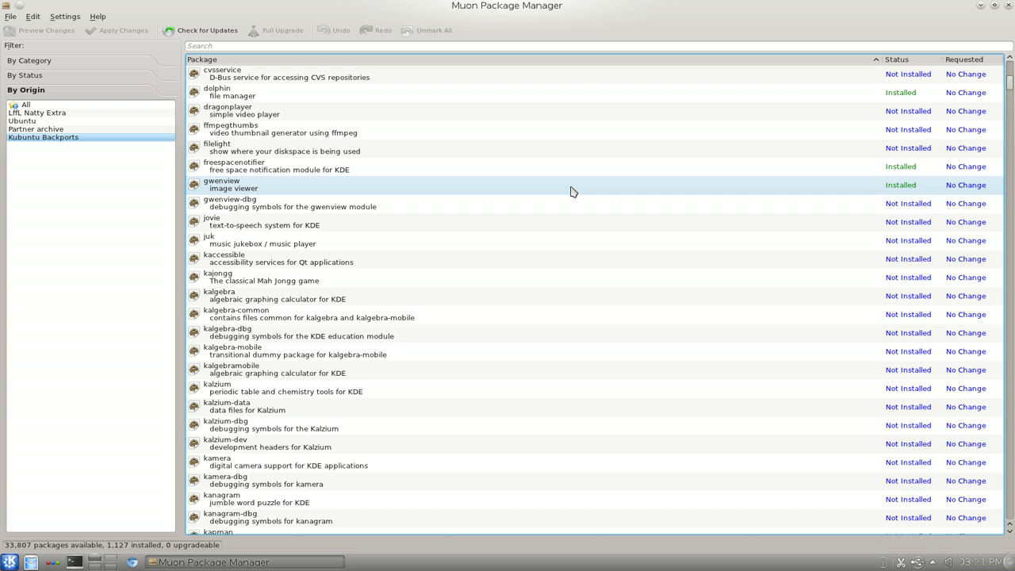
pyautogui.scroll(-1, 572, 191)
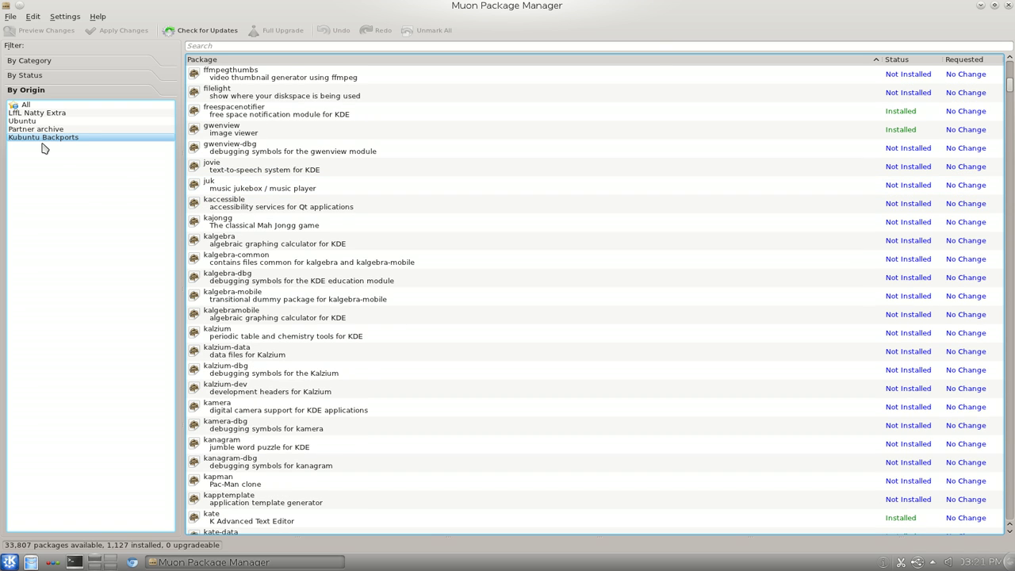
pyautogui.scroll(-9, 421, 210)
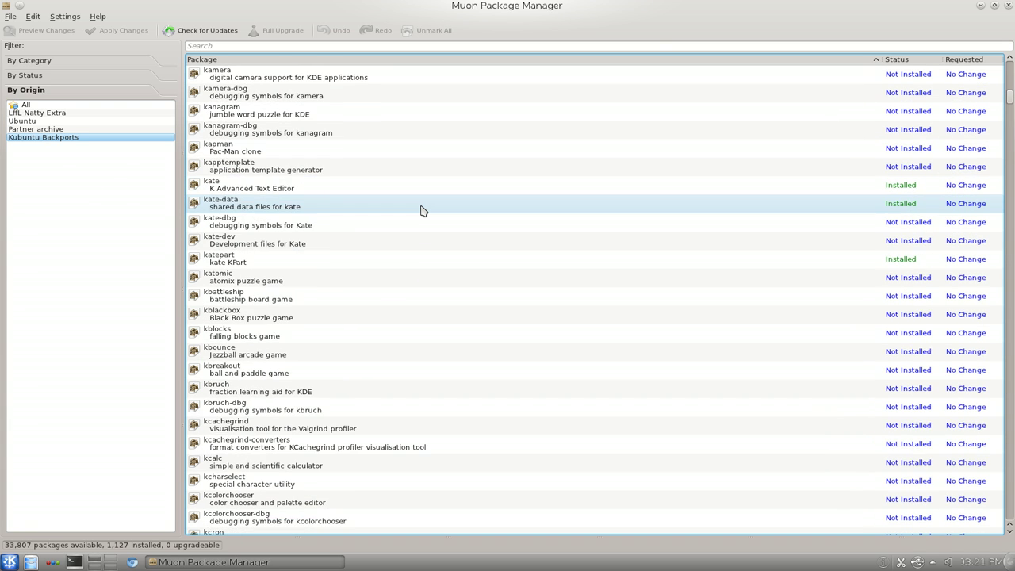
pyautogui.scroll(-10, 421, 211)
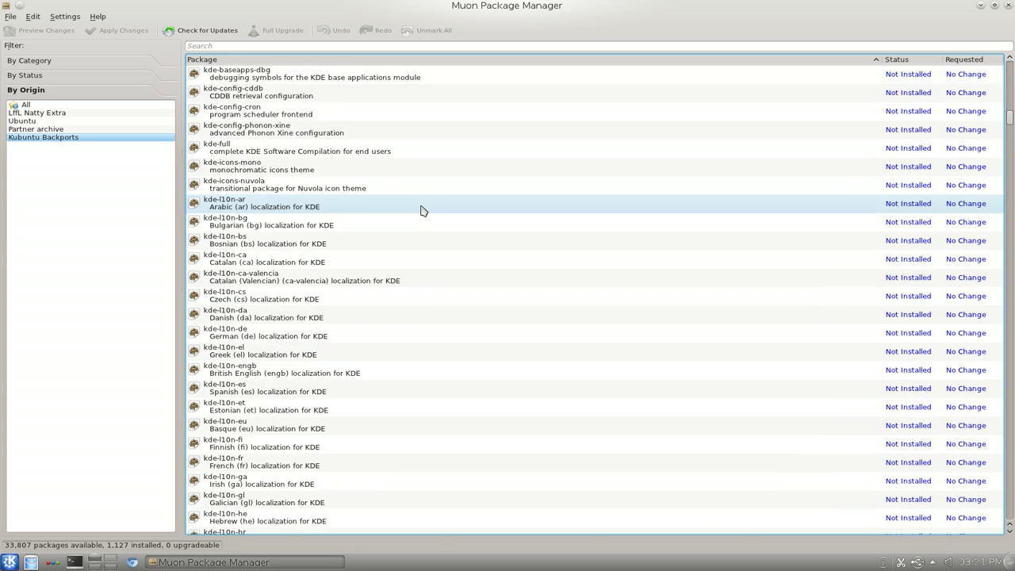
pyautogui.click(103, 355)
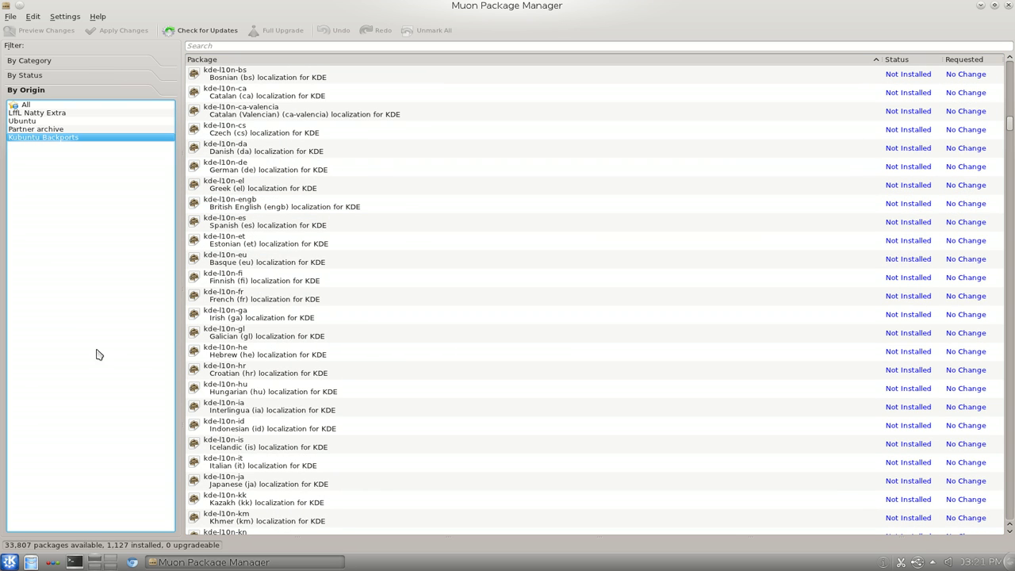
pyautogui.click(24, 105)
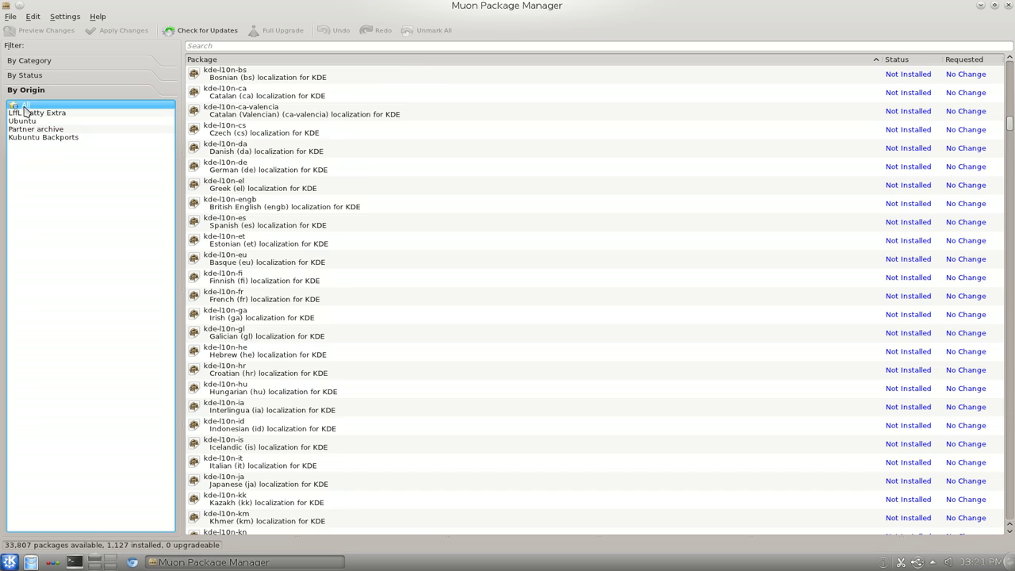
# - Combine the Xfce Desktop Environment, Installed and Kubuntu Backports filters, leaving an empty list
pyautogui.click(49, 62)
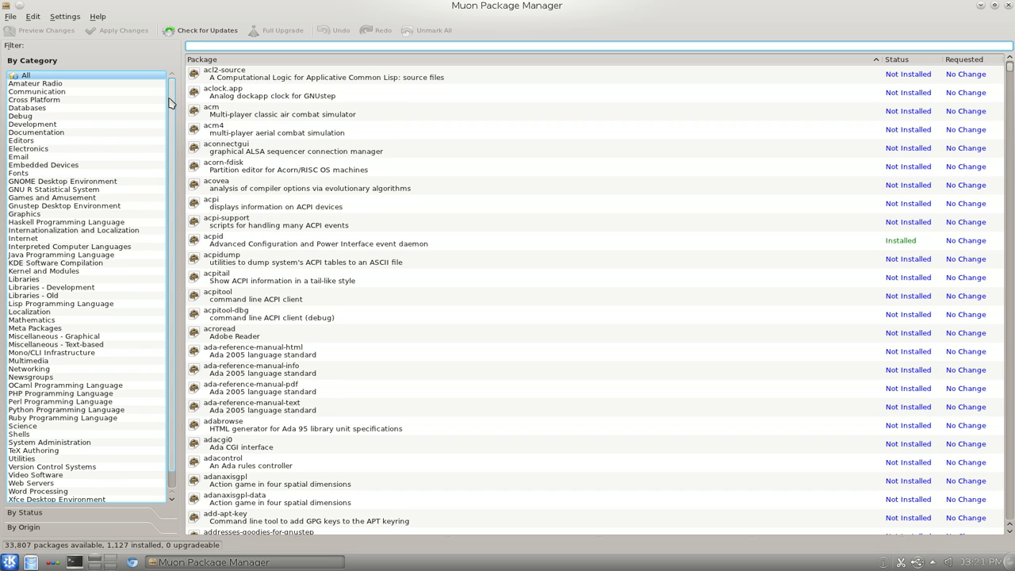
pyautogui.scroll(-1, 169, 103)
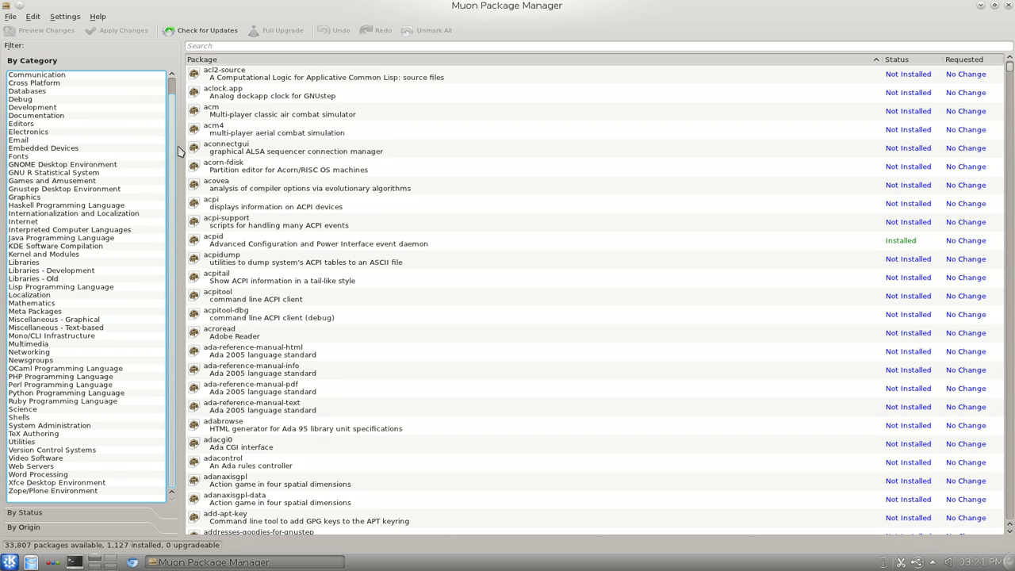
pyautogui.click(32, 482)
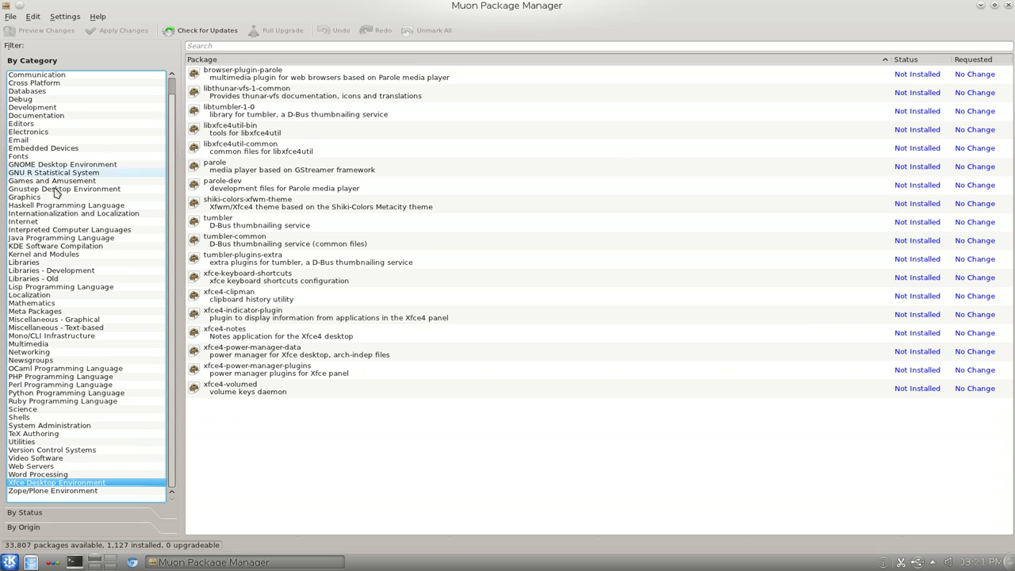
pyautogui.click(39, 515)
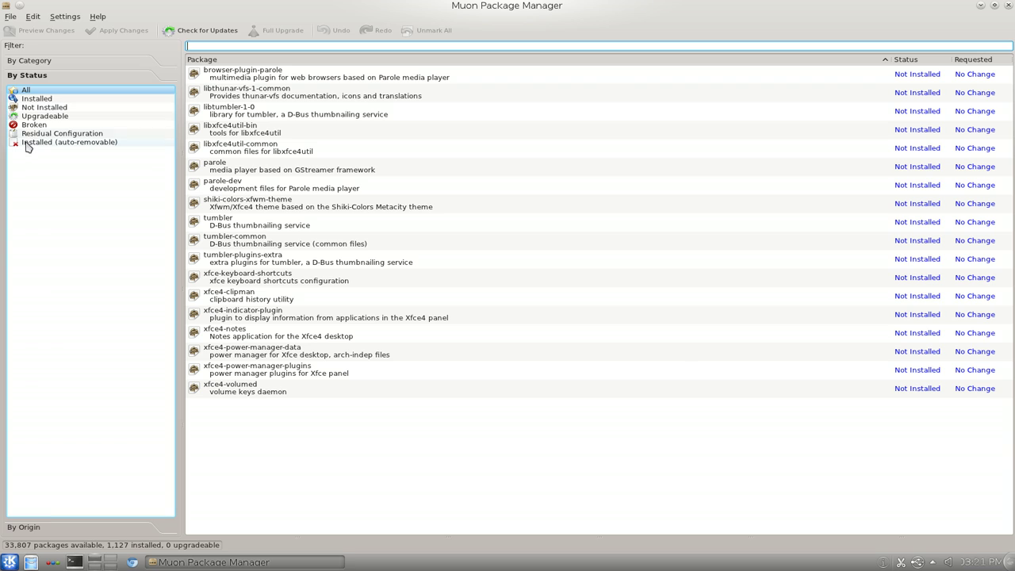
pyautogui.click(36, 99)
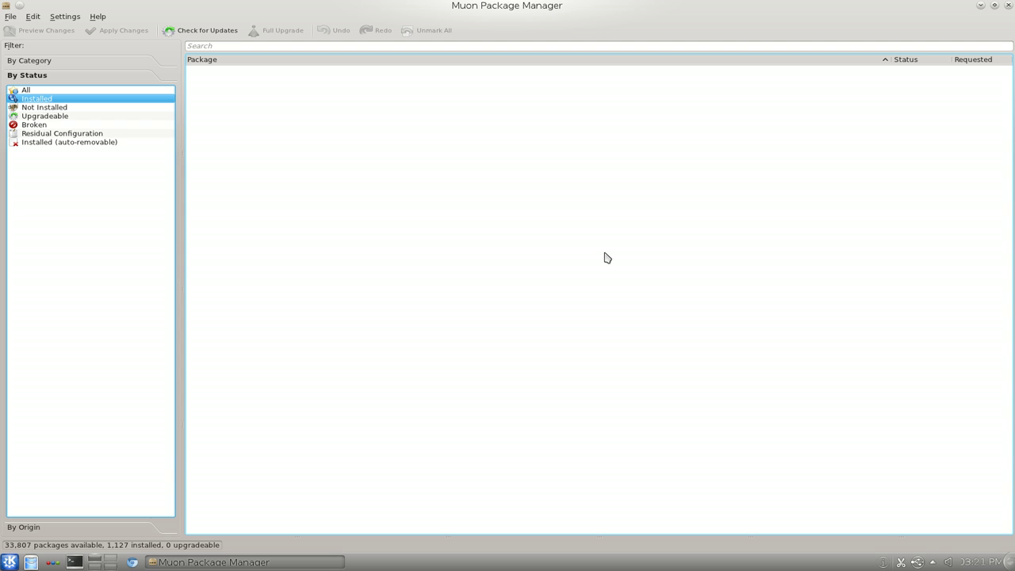
pyautogui.click(54, 528)
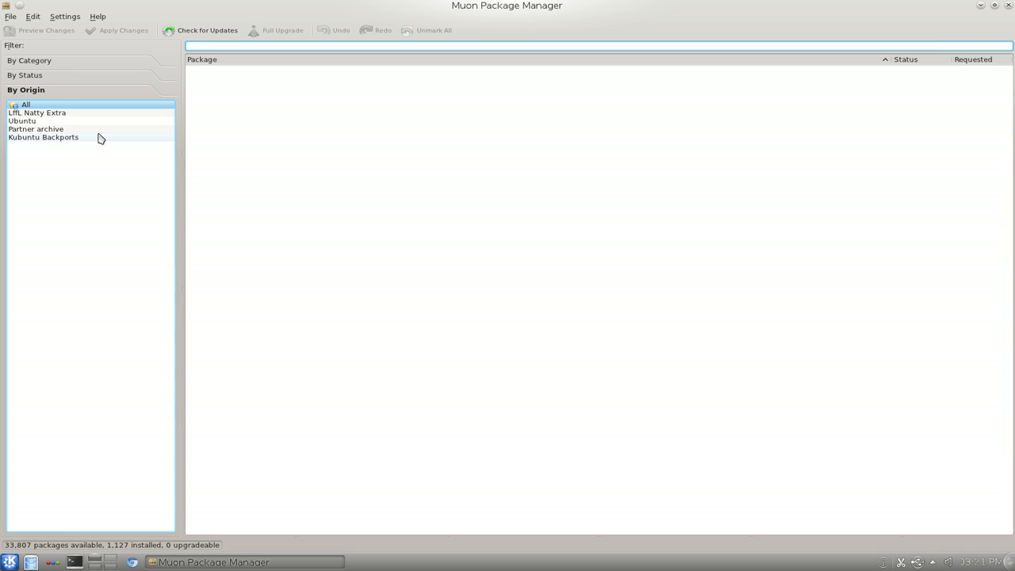
pyautogui.click(68, 139)
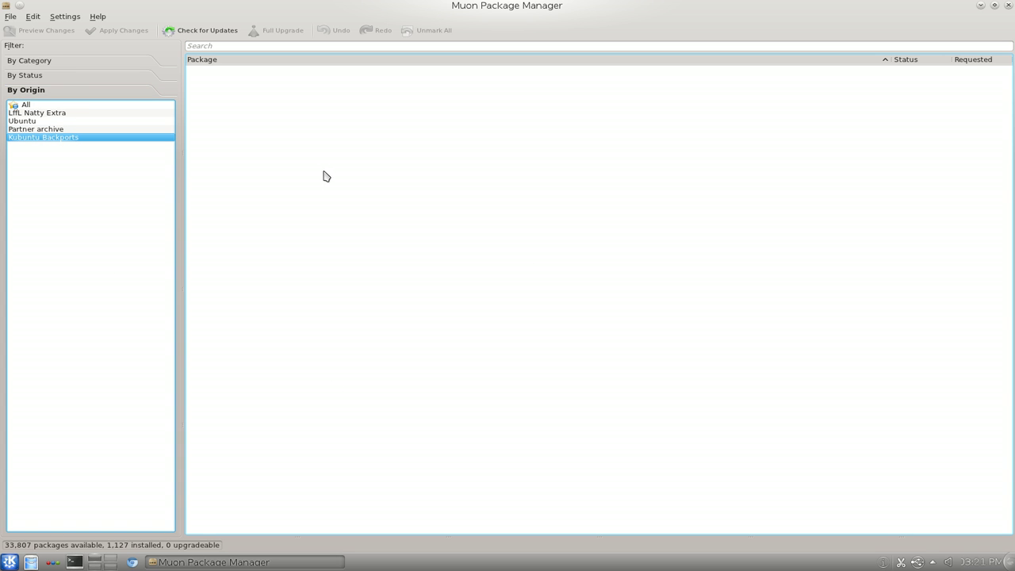
pyautogui.click(34, 67)
pyautogui.scroll(1, 169, 164)
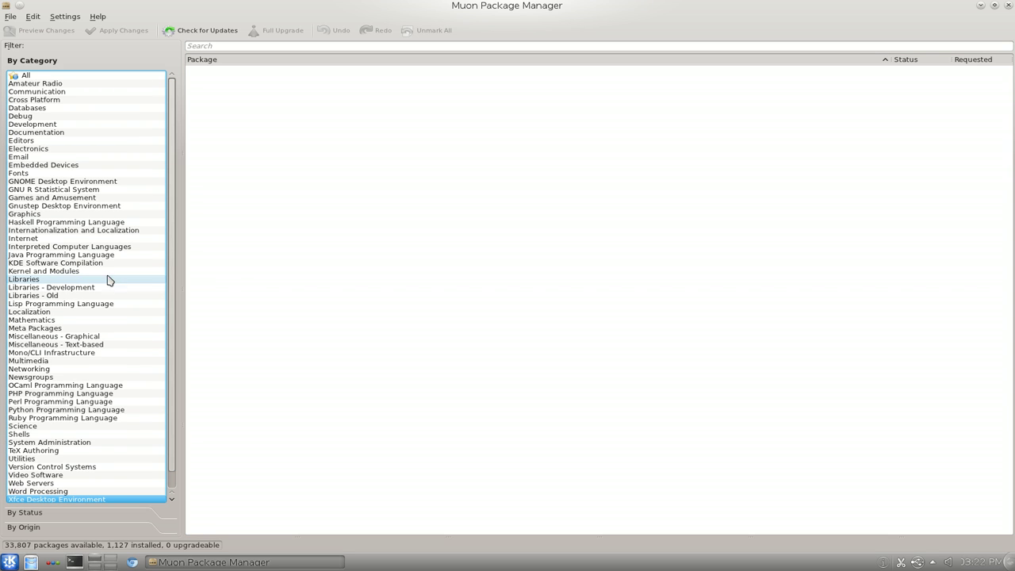
# - Reset the category, status and origin filters to All and return to By Category
pyautogui.click(26, 76)
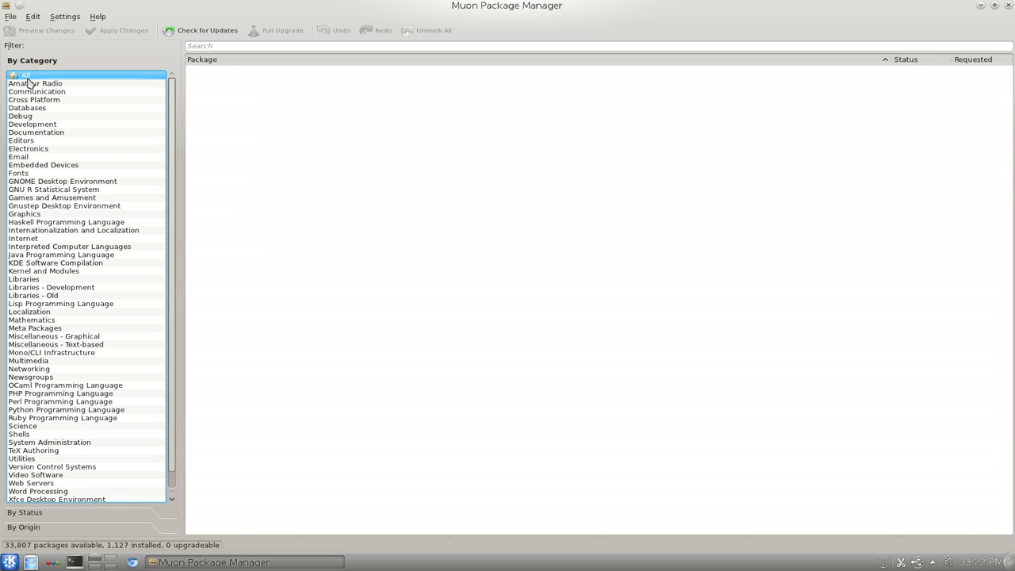
pyautogui.click(52, 513)
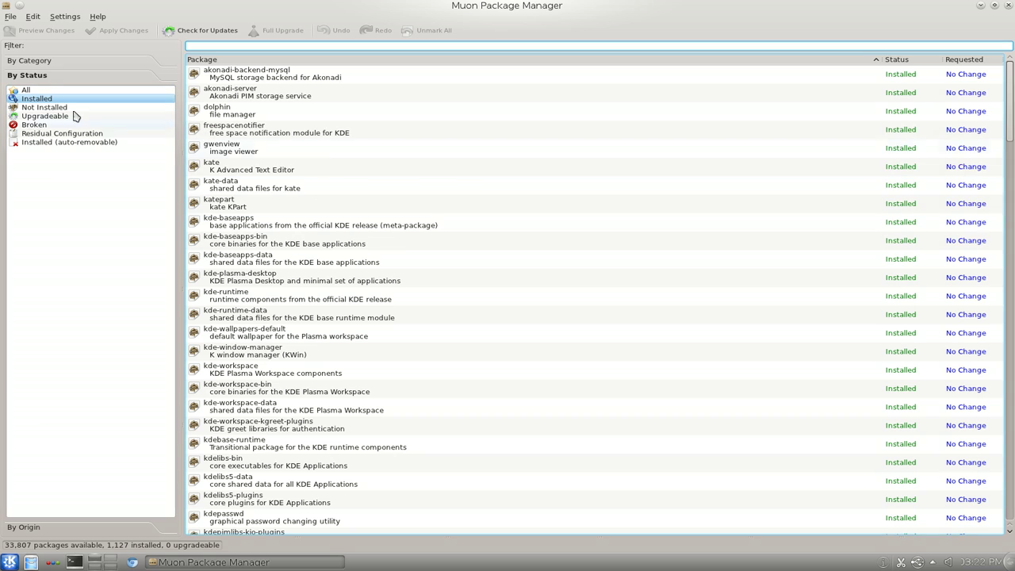
pyautogui.click(27, 89)
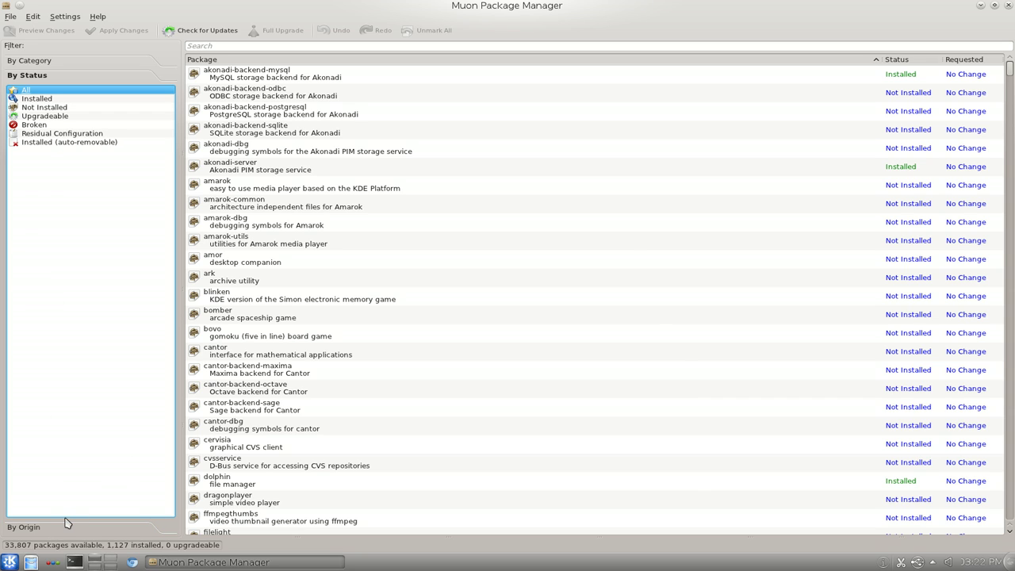
pyautogui.click(37, 528)
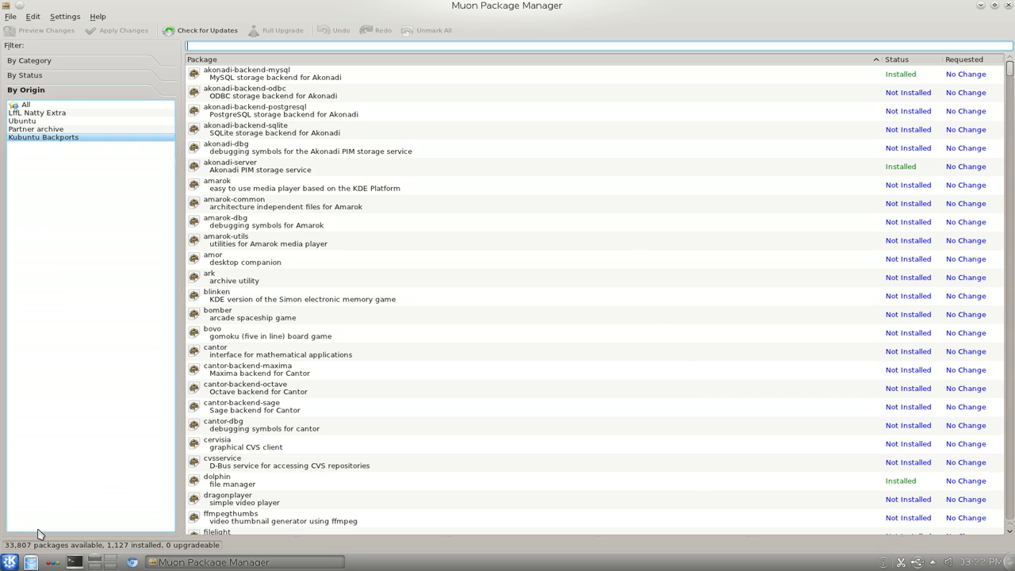
pyautogui.click(34, 108)
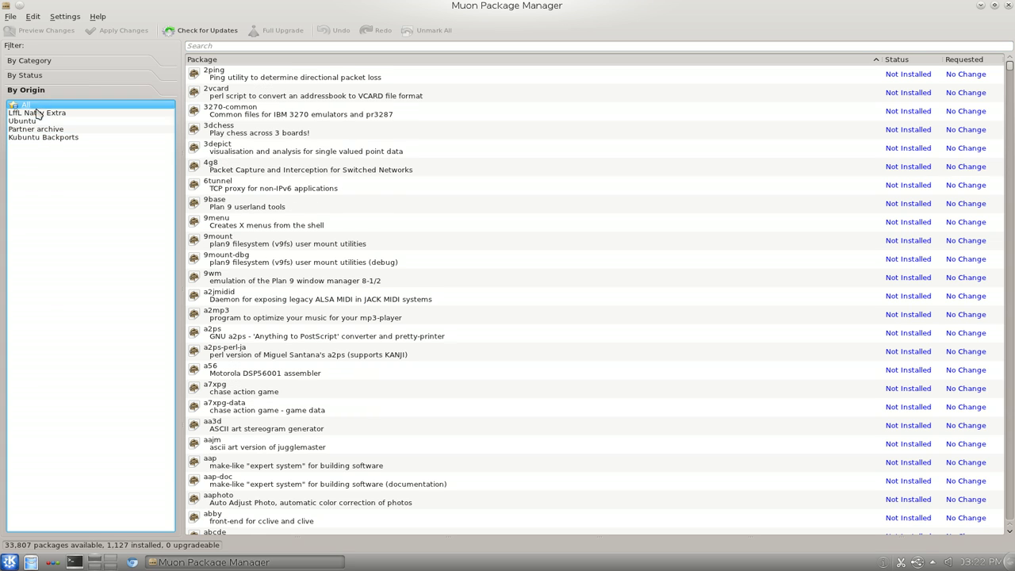
pyautogui.click(33, 61)
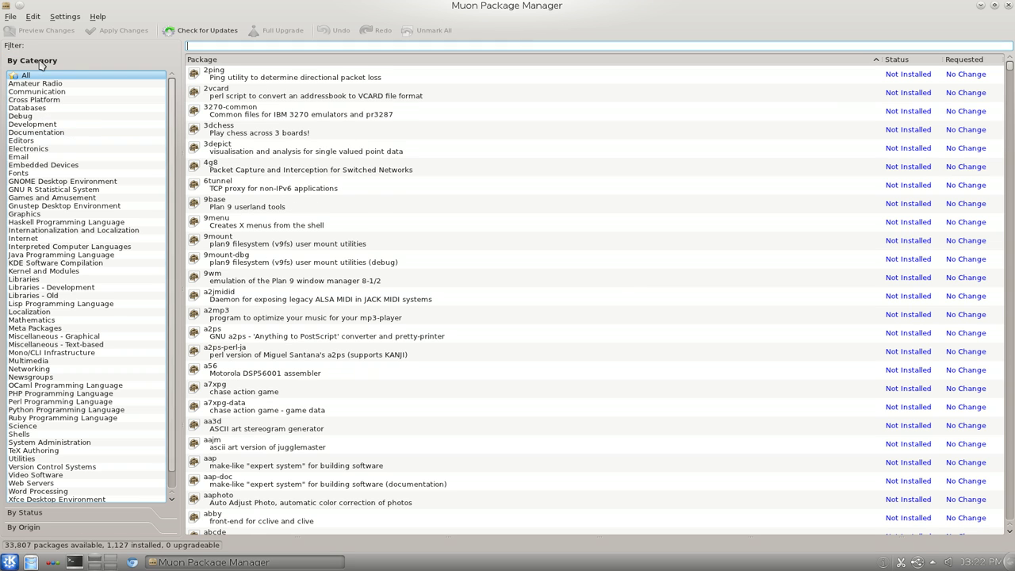
# - Filter packages by 'htop' and show the interactive processes viewer's details
pyautogui.click(241, 48)
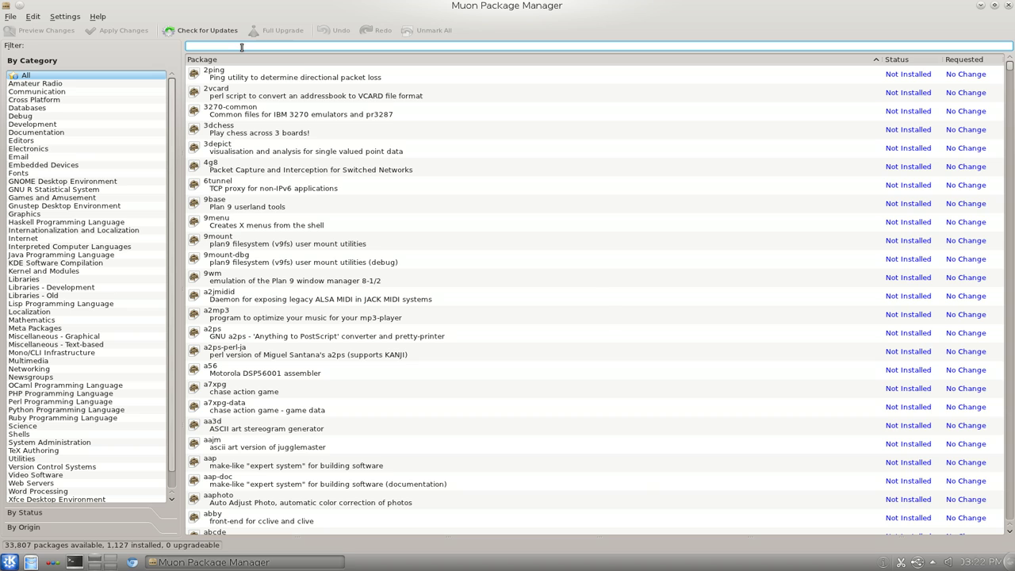
pyautogui.write('hto')
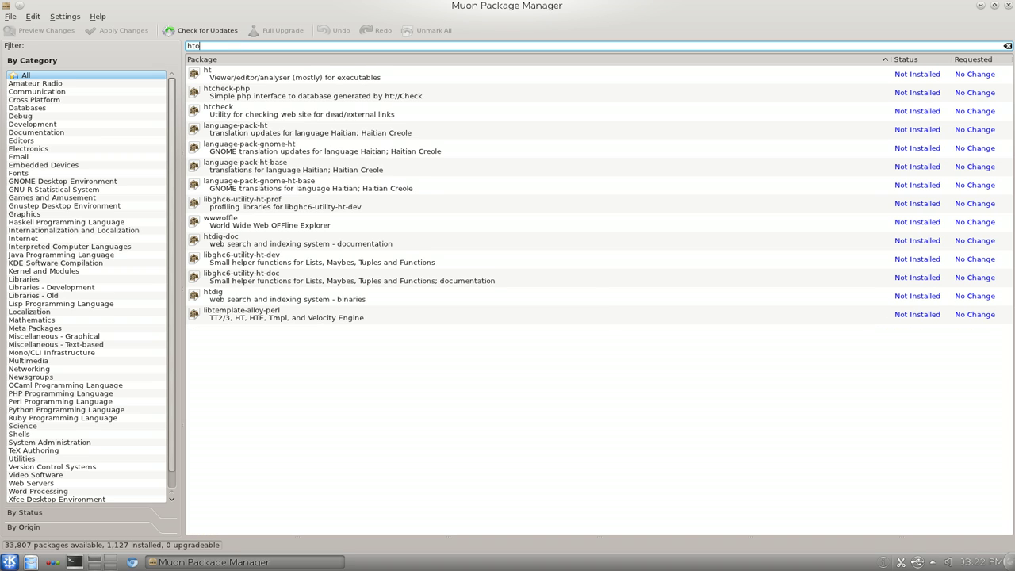
pyautogui.write('p')
pyautogui.click(547, 75)
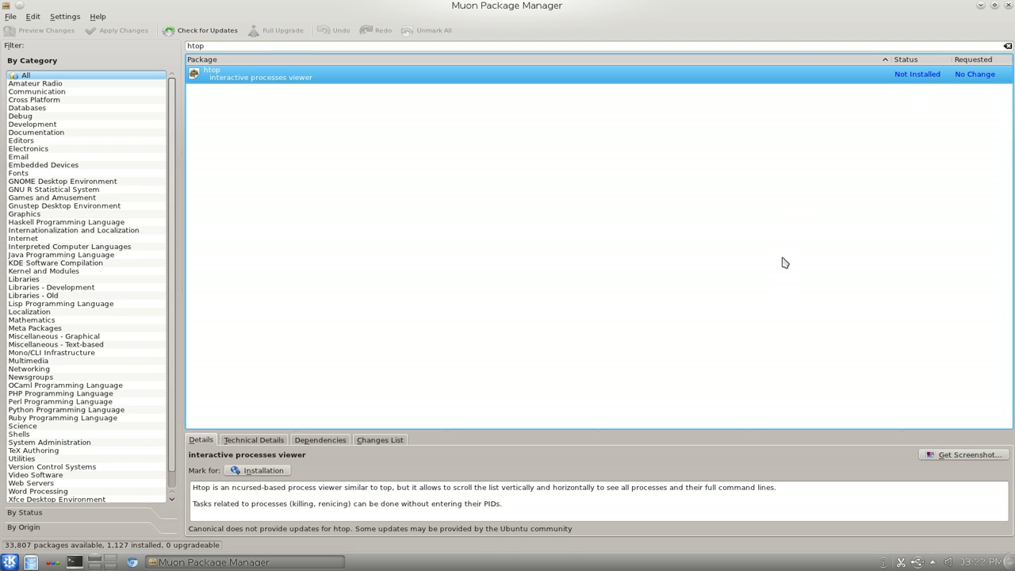
pyautogui.click(967, 458)
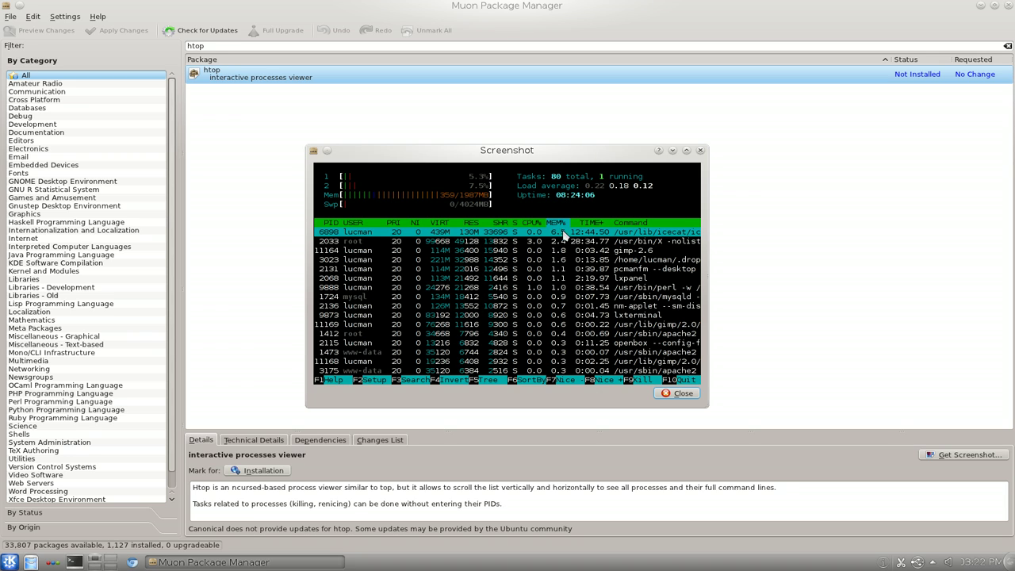
pyautogui.click(700, 151)
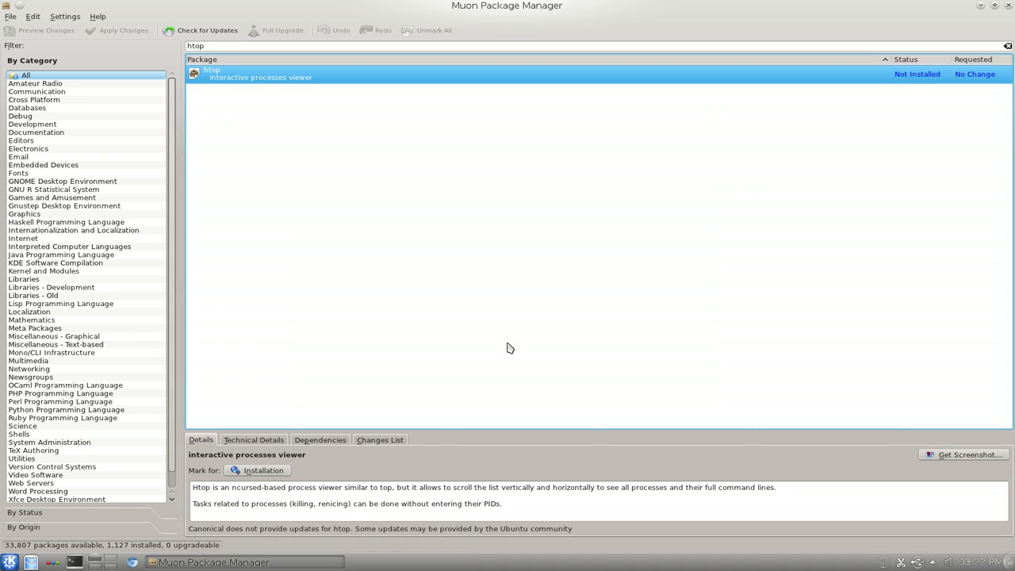
pyautogui.click(383, 443)
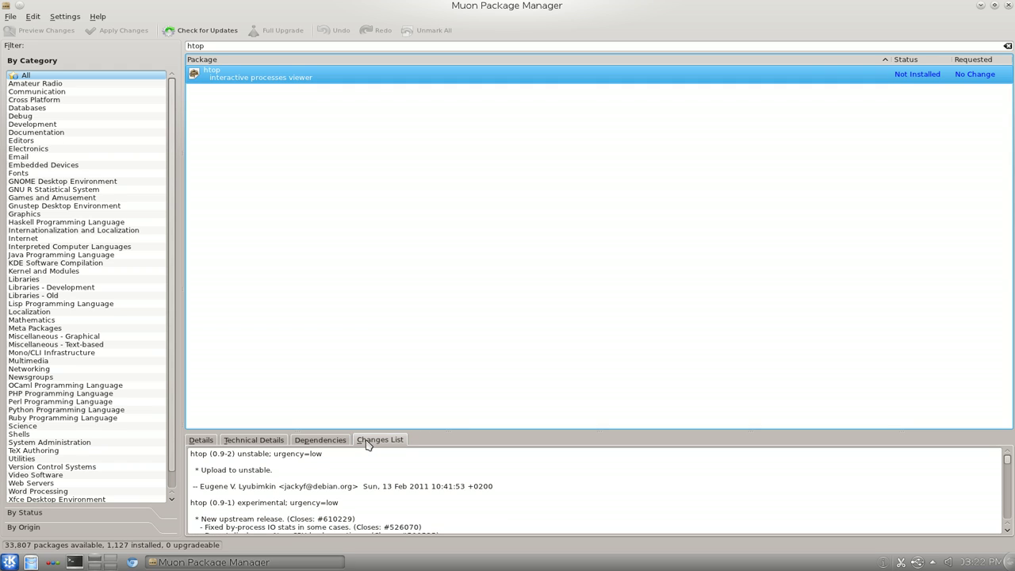
pyautogui.click(331, 443)
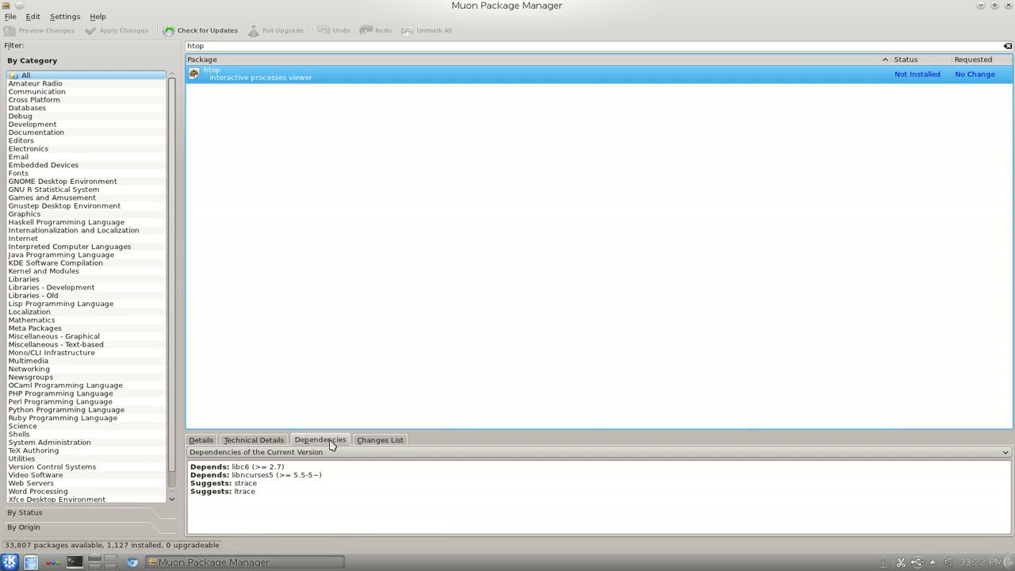
pyautogui.click(269, 441)
pyautogui.click(208, 443)
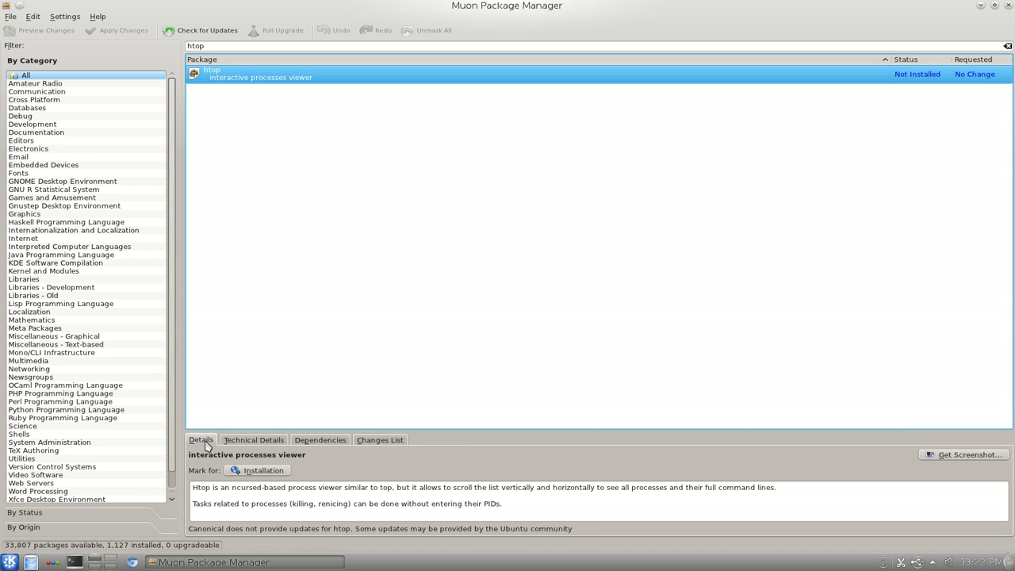
pyautogui.click(339, 504)
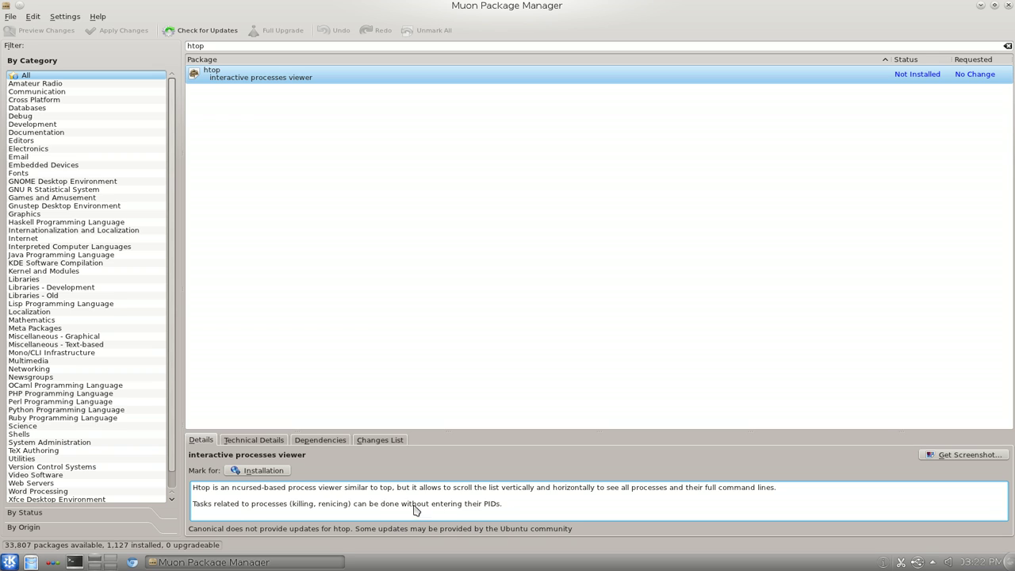
# - Mark htop for installation, preview the pending change, and apply it to install htop
pyautogui.click(252, 473)
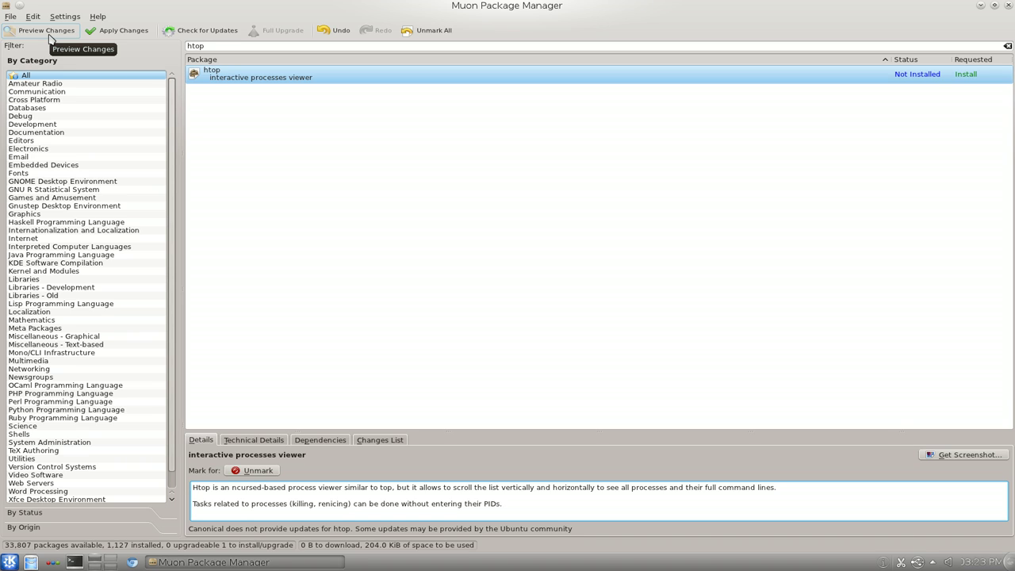
pyautogui.click(48, 32)
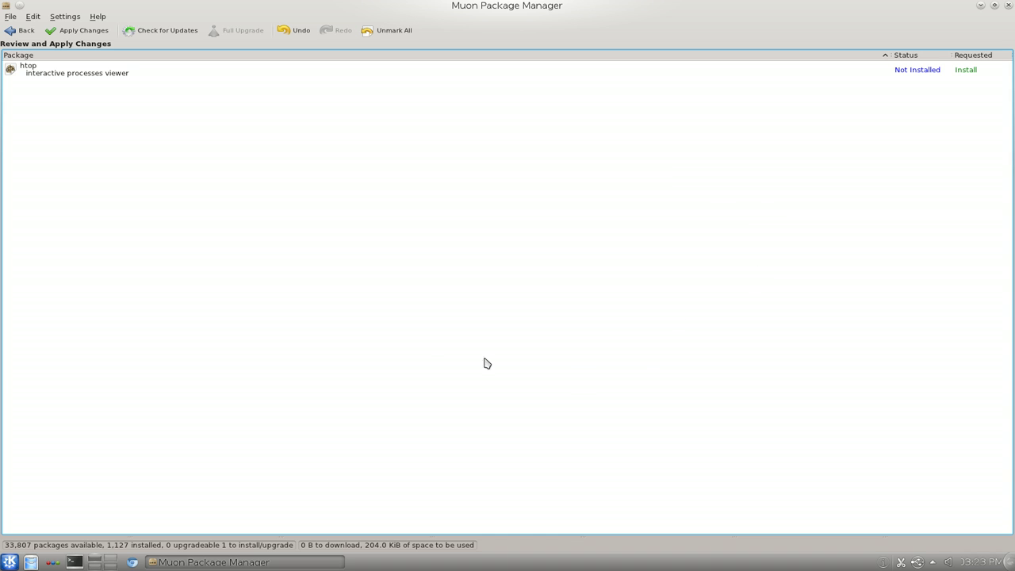
pyautogui.click(70, 33)
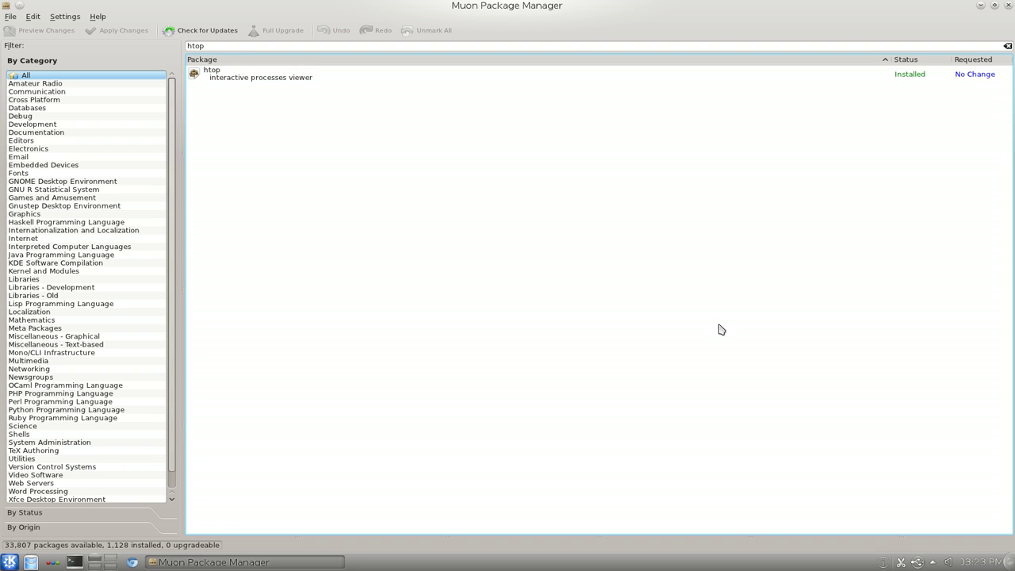
# - Launch htop in a new tab of the Yakuake drop-down terminal
pyautogui.press('F12')
pyautogui.hotkey('ctrl', 'shift', 't')
pyautogui.write('htop')
pyautogui.press('Return')
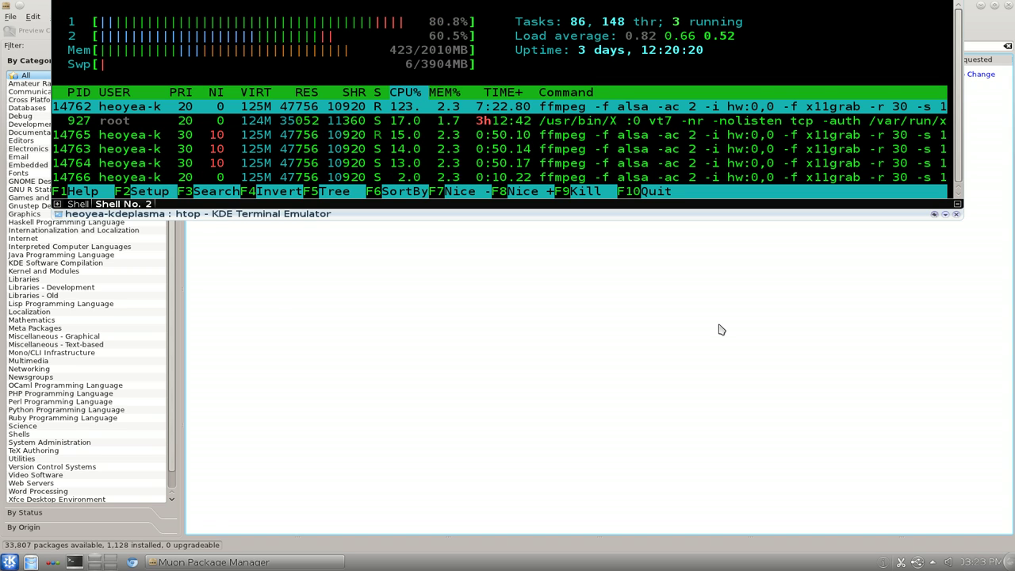
# - Quit htop, hide the terminal, and unmaximize the Muon window
pyautogui.press('q')
pyautogui.press('F12')
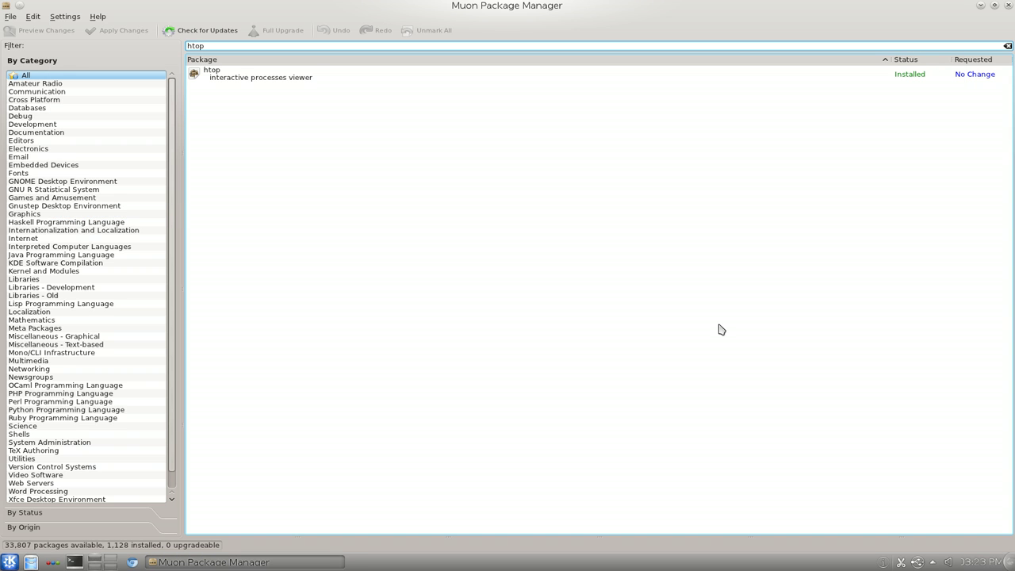
pyautogui.doubleClick(572, 13)
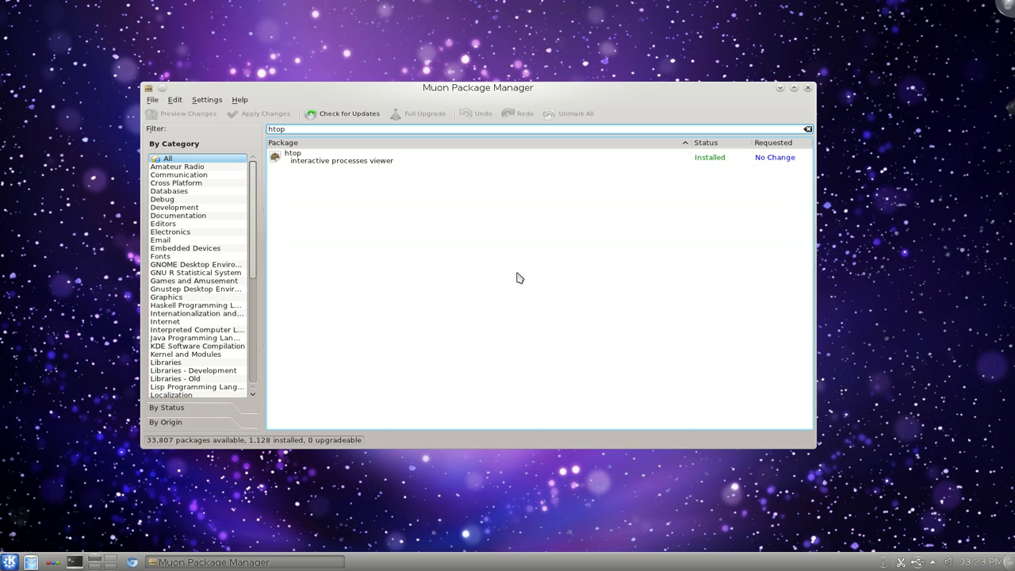
# - Close Muon and open Edit Applications from the launcher's context menu
pyautogui.click(808, 88)
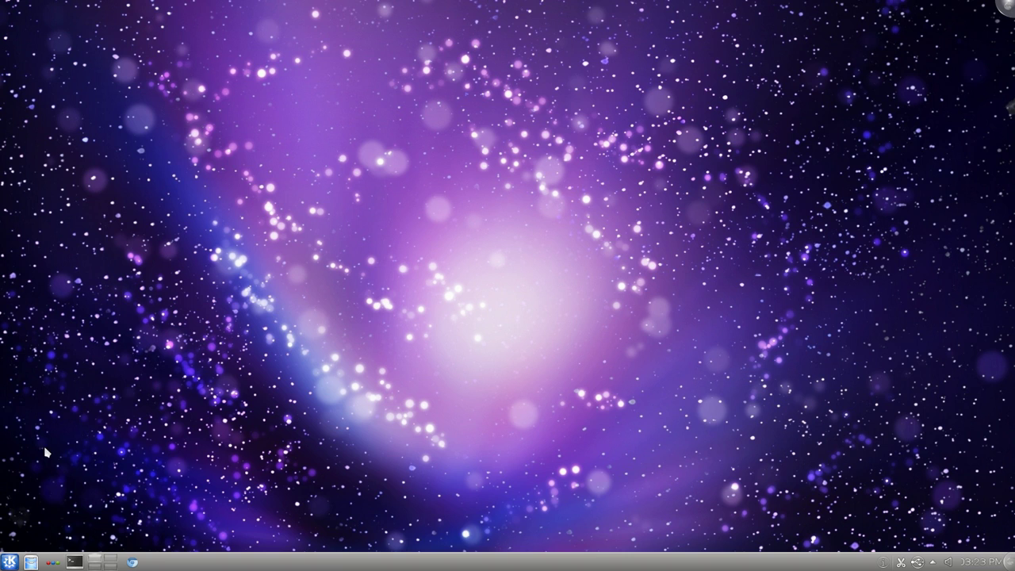
pyautogui.rightClick(13, 565)
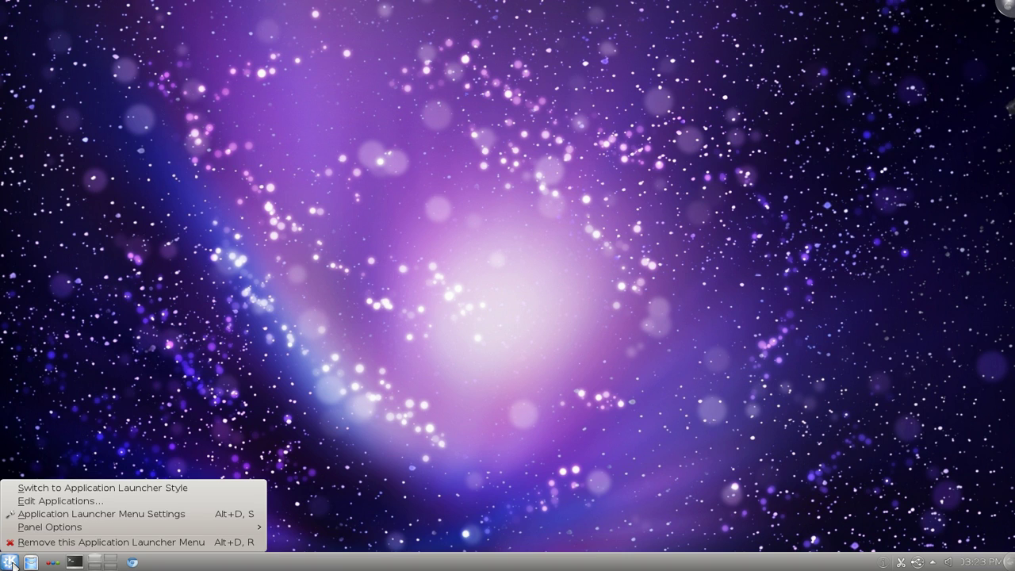
pyautogui.click(34, 502)
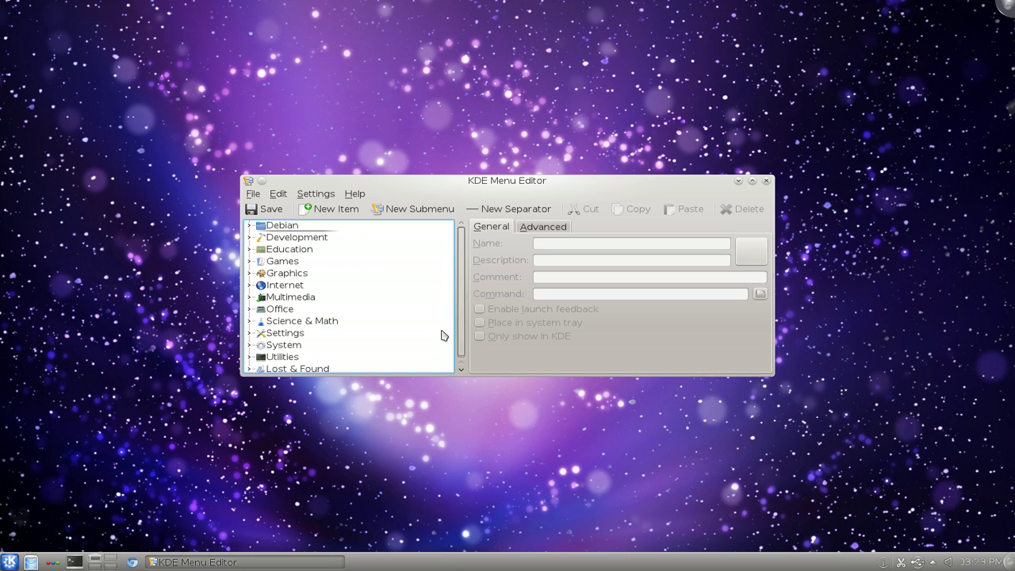
# - Open System's Muon Package Manager entry and inspect its kdesudo muon launch command
pyautogui.click(257, 343)
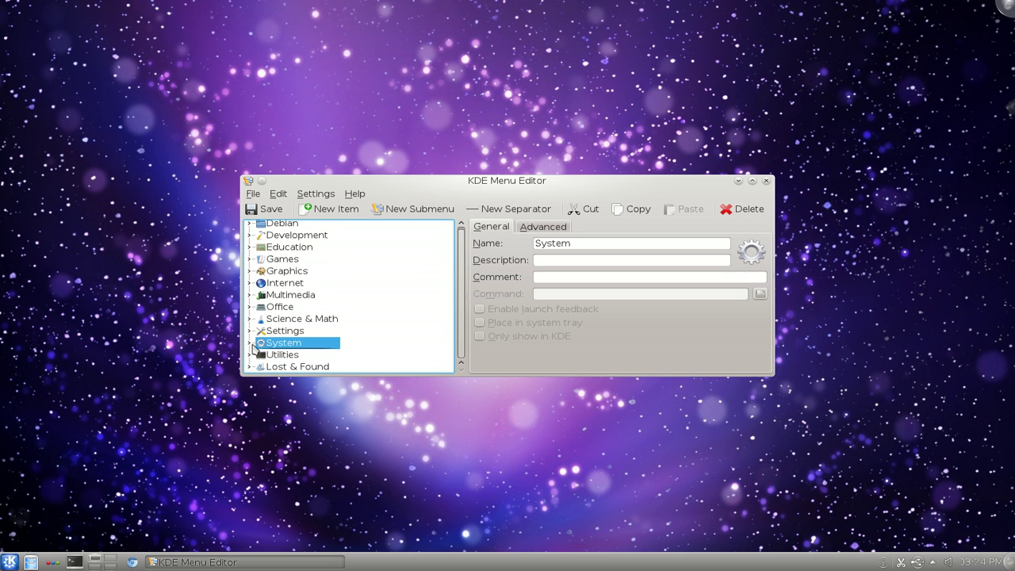
pyautogui.click(250, 343)
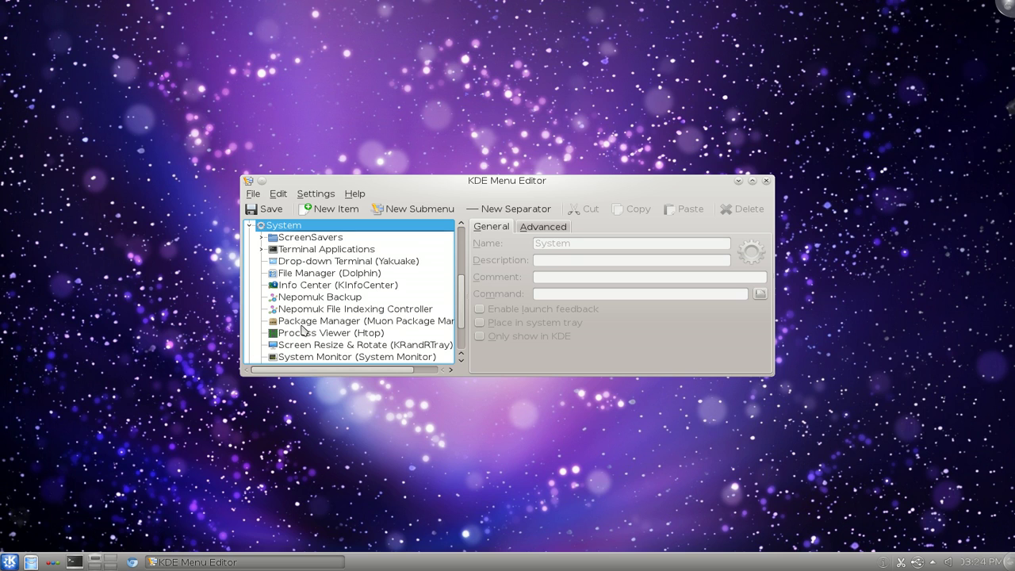
pyautogui.click(347, 323)
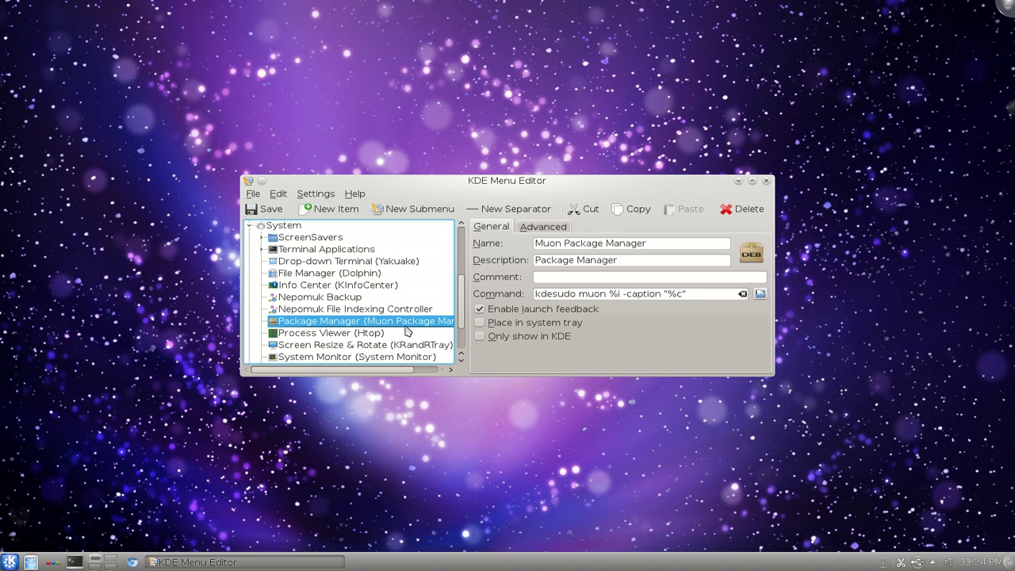
pyautogui.click(559, 295)
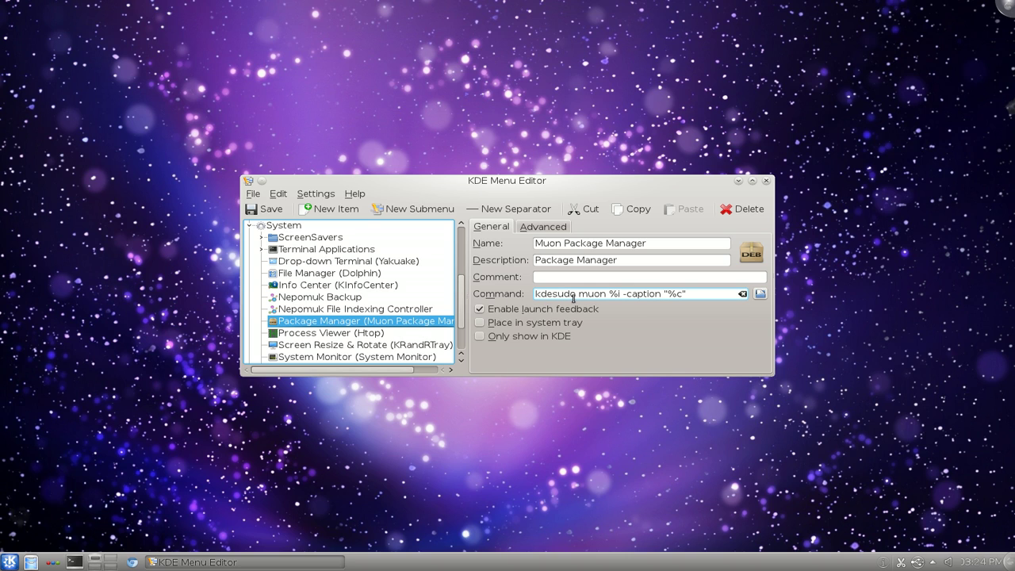
pyautogui.moveTo(576, 295); pyautogui.dragTo(529, 297)
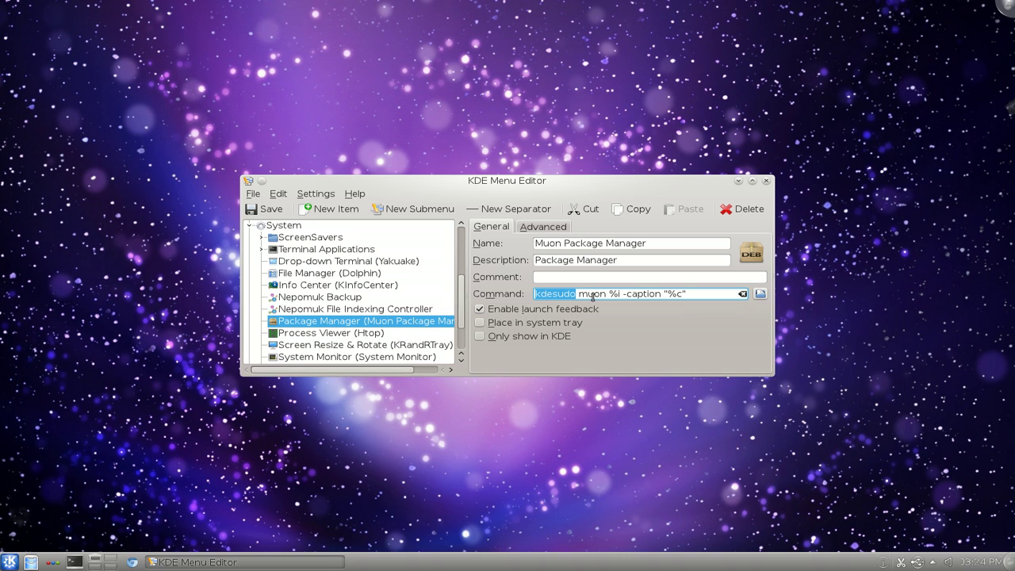
pyautogui.click(690, 294)
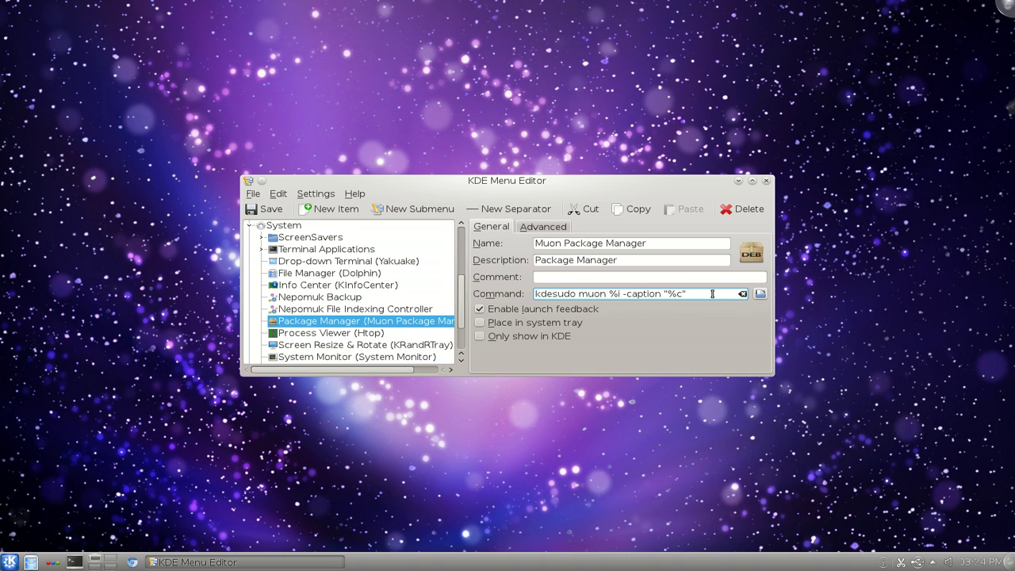